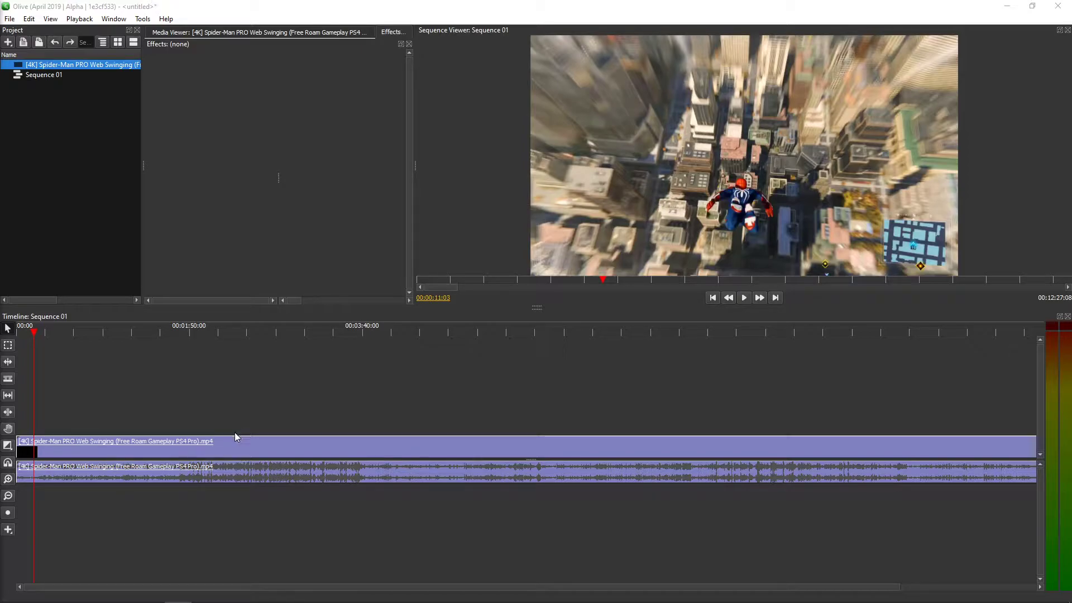
Play the Spider-Man clip from near its start, zooming the timeline in three steps.
key(equal)
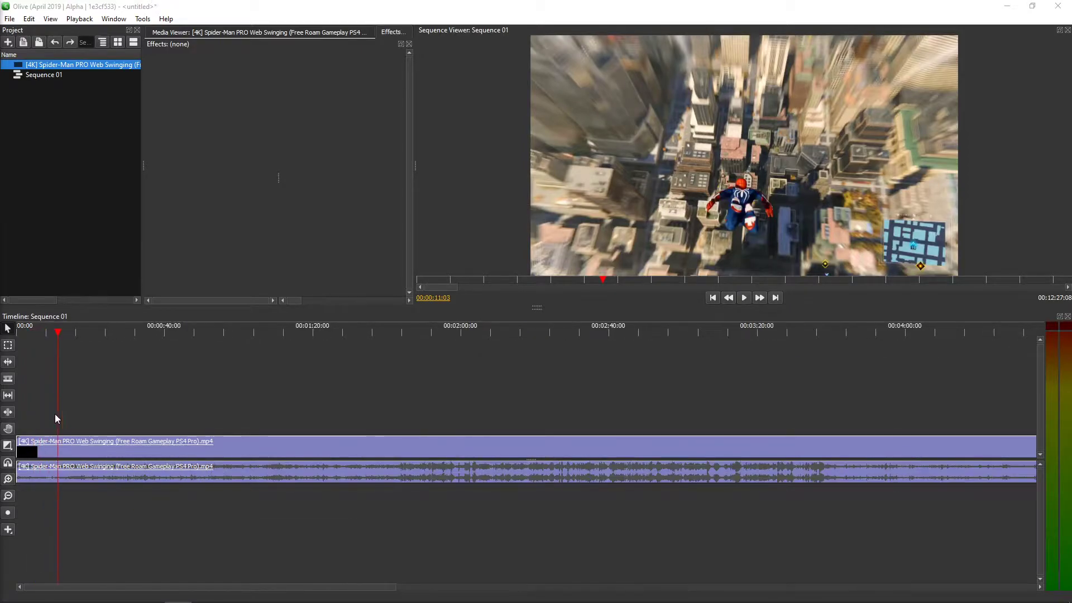
click(25, 335)
key(space)
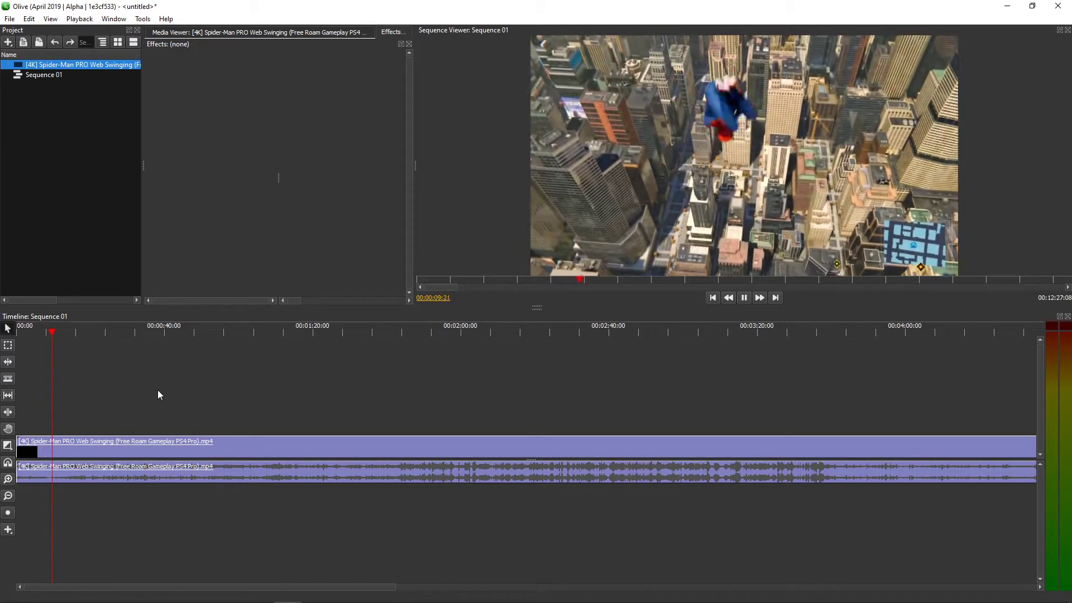
key(space)
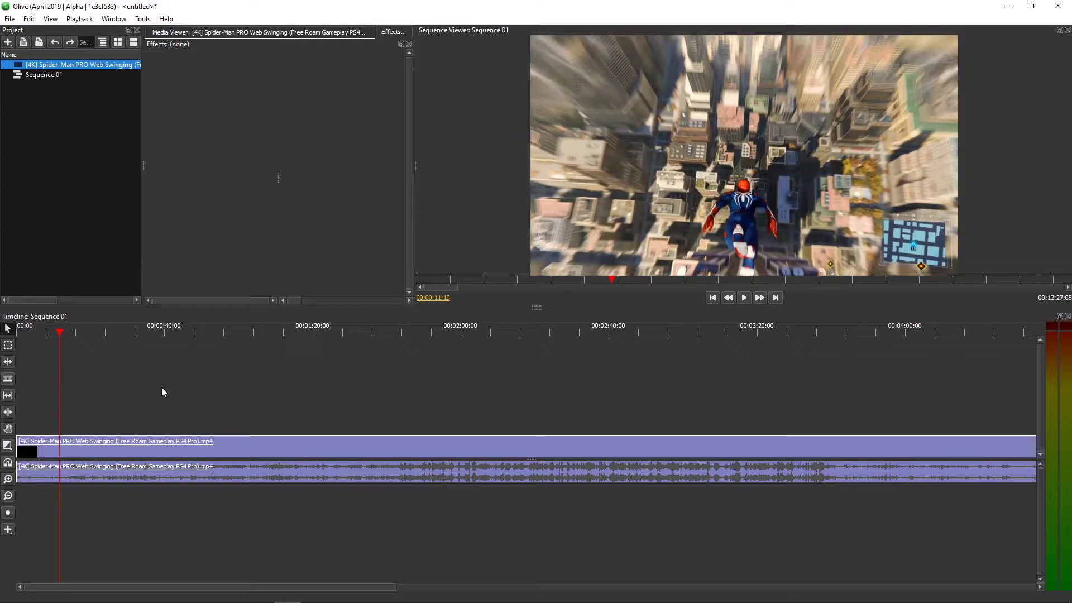
key(equal)
key(space)
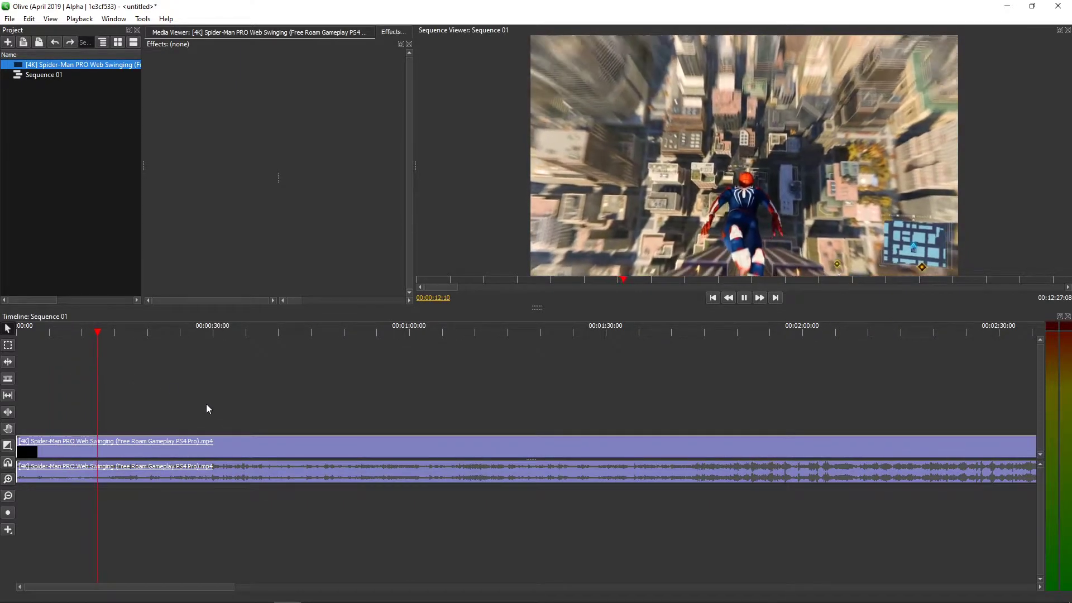
key(equal)
Move the playhead back to 00:00:10:08 and zoom the timeline to one-second marks.
drag(153, 335, 106, 332)
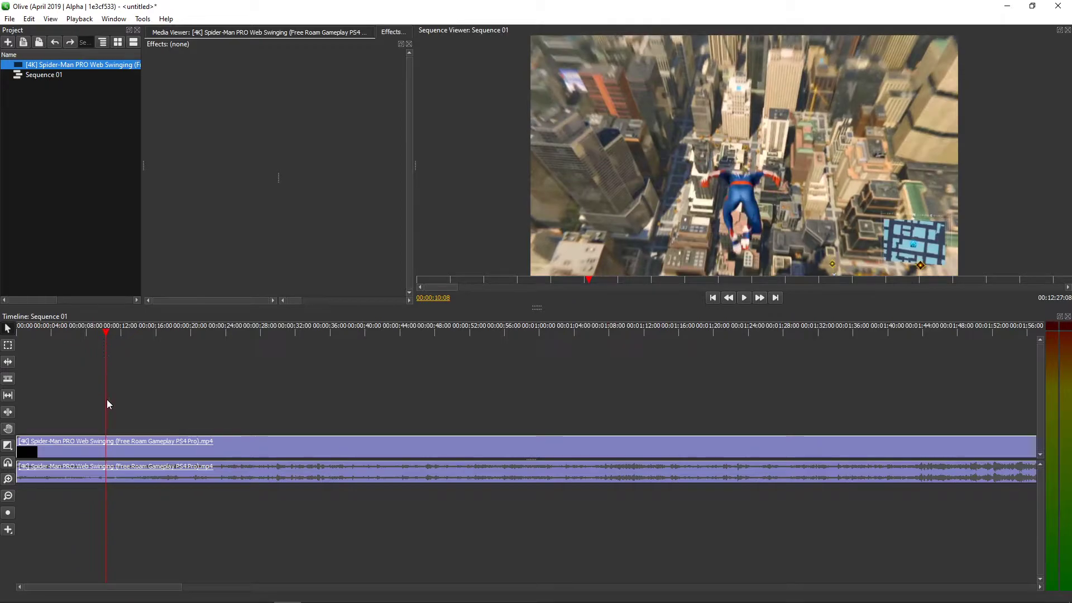
key(equal)
key(equal)
key(equal)
key(equal)
key(equal)
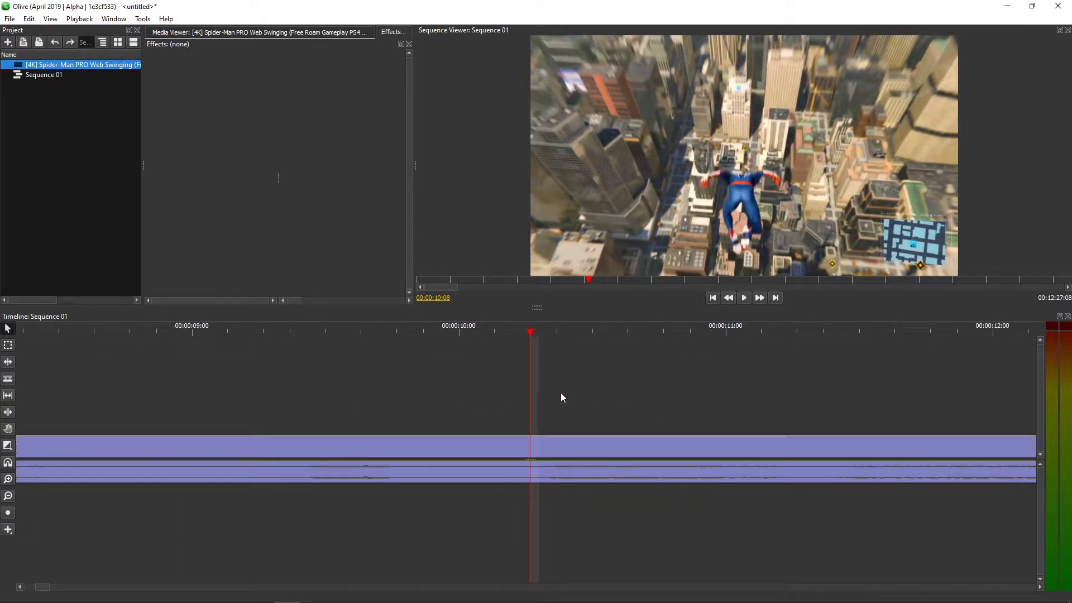
With the Razor tool, slice video and audio one frame at a time starting at 00:00:10:08.
click(7, 380)
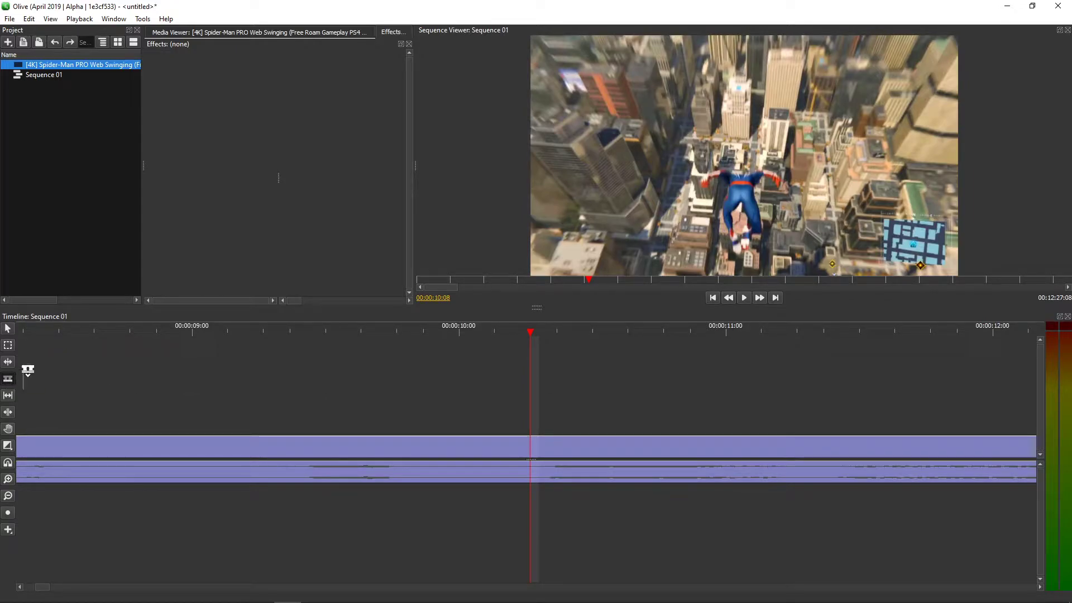
click(530, 443)
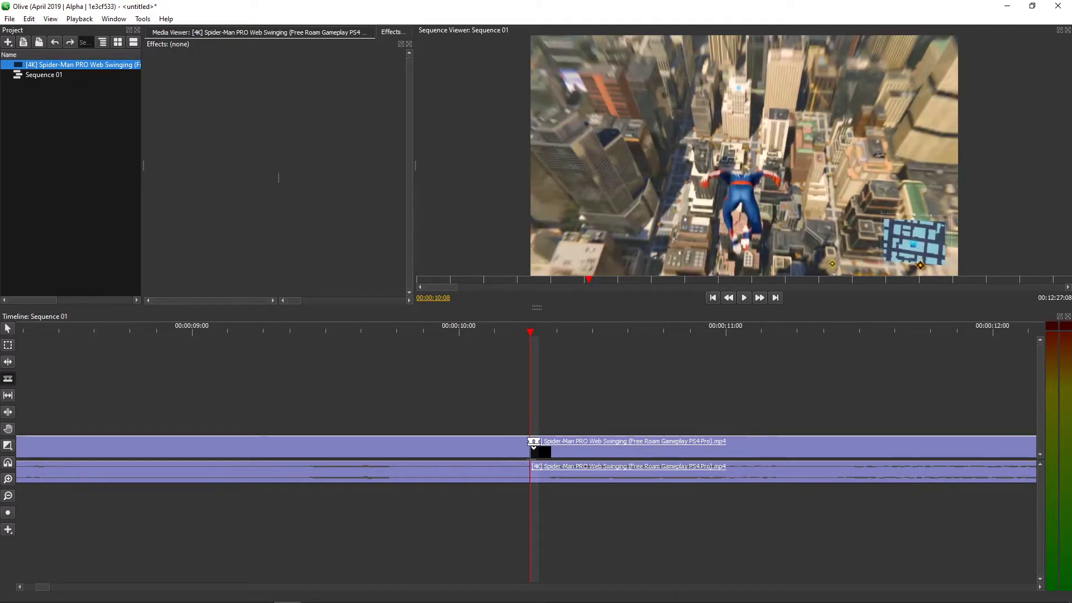
key(Right)
click(540, 445)
key(Right)
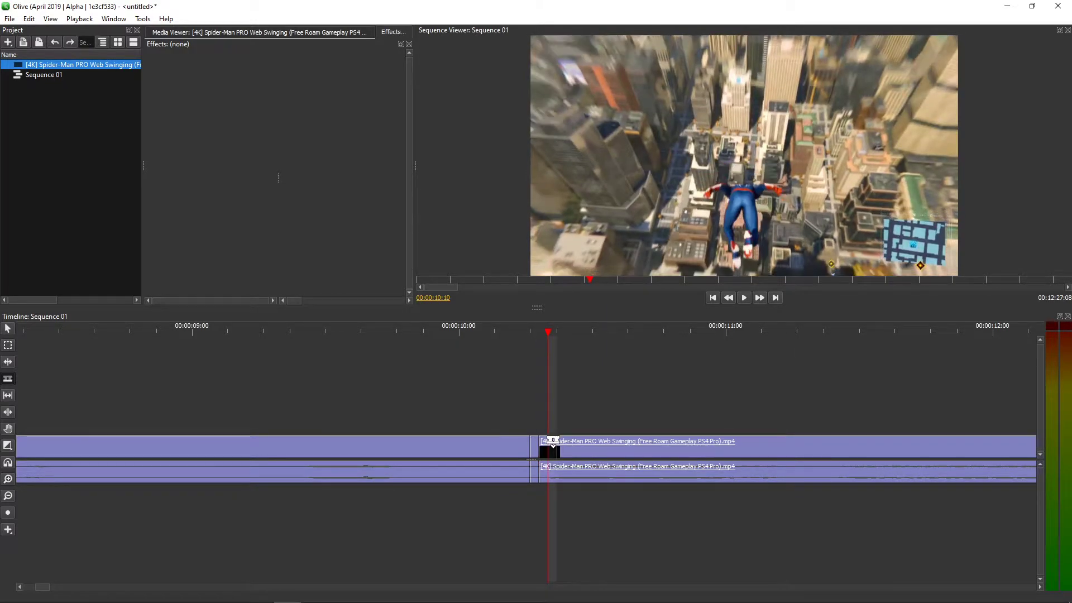
click(548, 444)
key(Right)
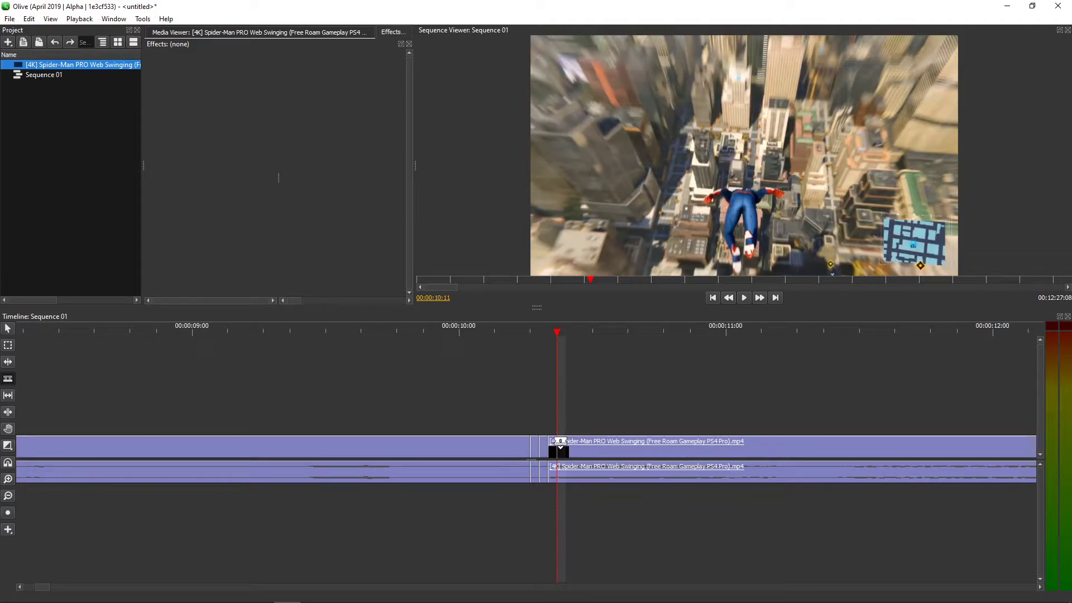
click(557, 445)
key(Right)
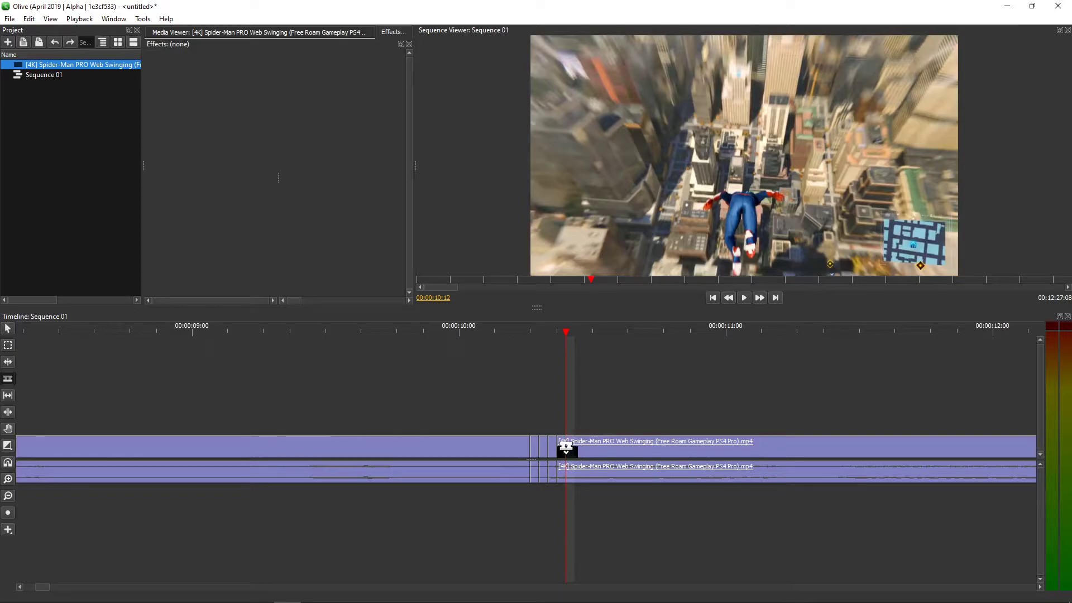
click(566, 445)
key(Right)
click(574, 445)
key(Right)
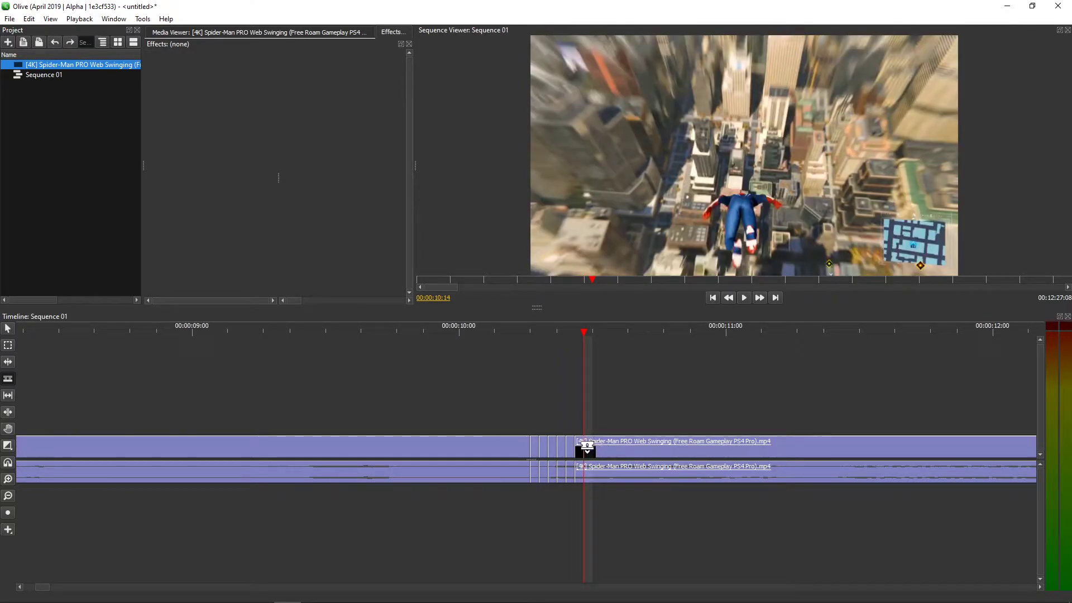
click(584, 445)
key(Right)
click(593, 445)
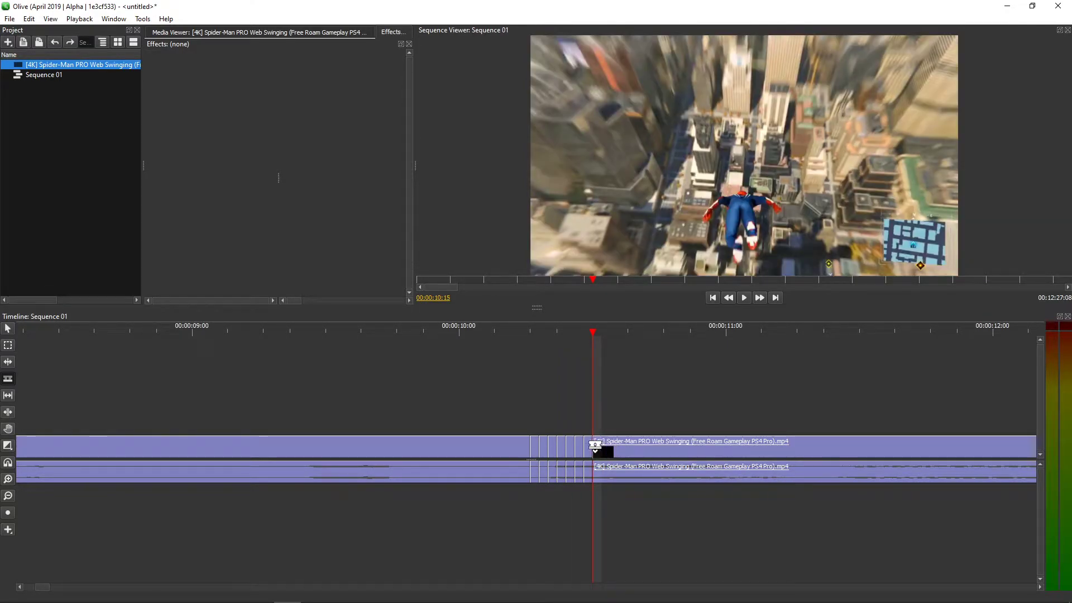
key(Right)
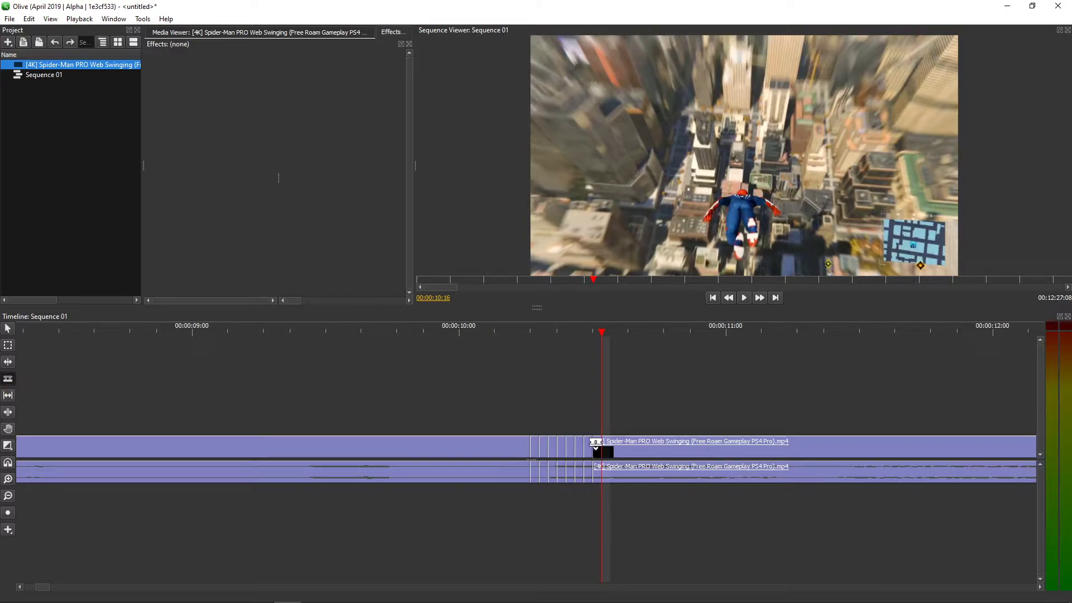
click(601, 445)
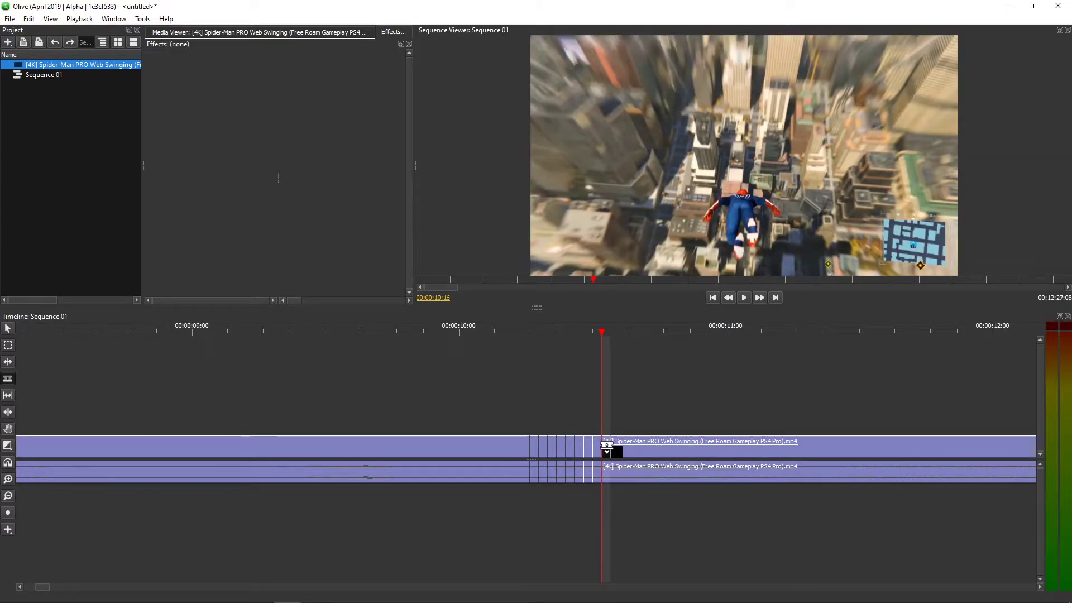
key(Right)
click(610, 445)
key(Right)
click(618, 445)
key(Right)
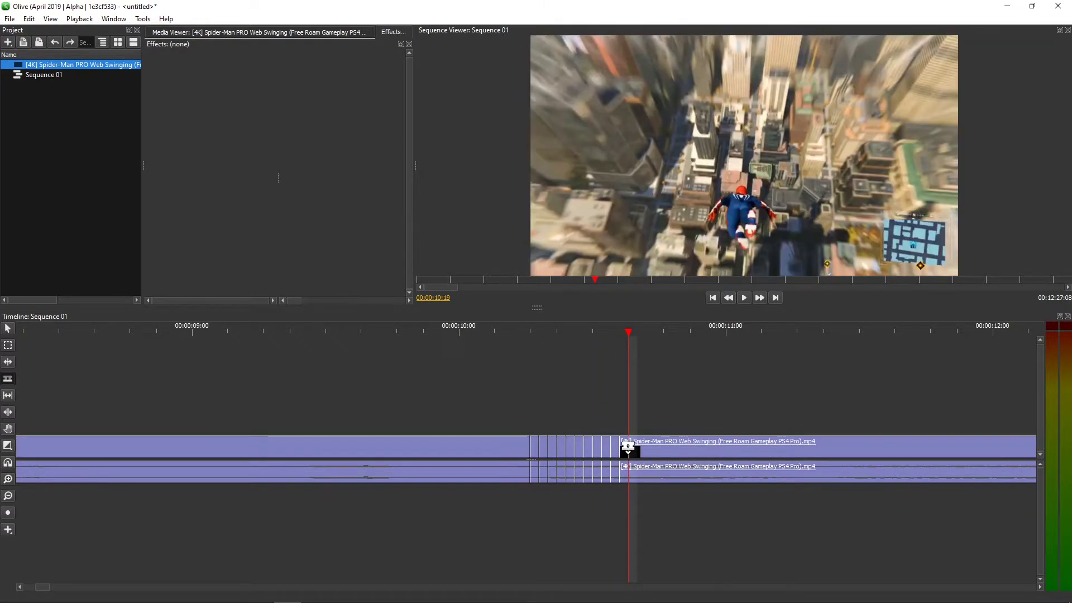
click(628, 445)
key(Right)
click(637, 445)
key(Right)
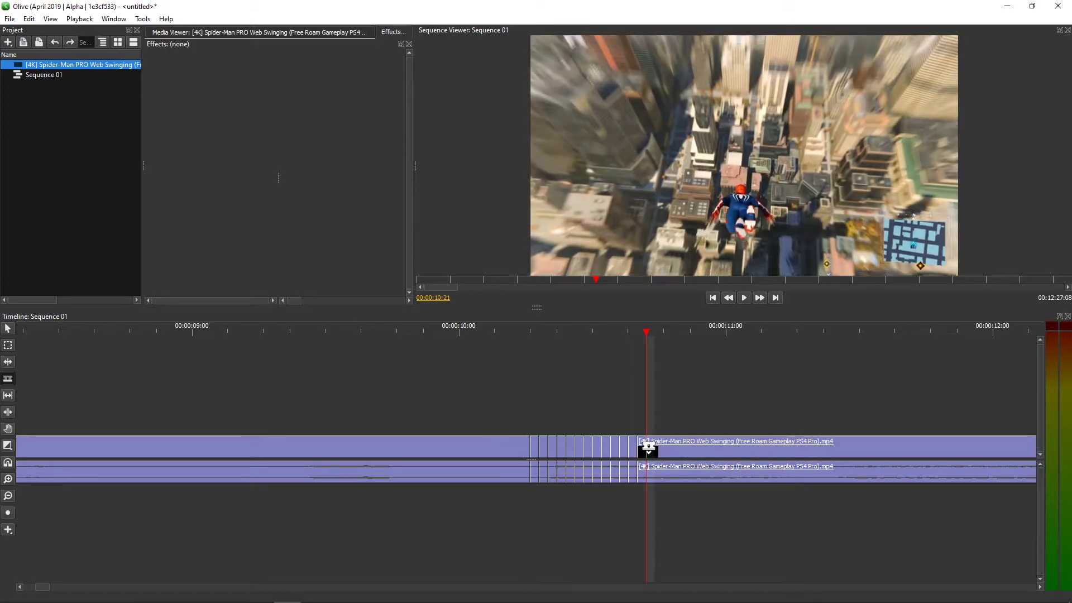
click(646, 445)
key(Right)
click(654, 445)
key(Right)
click(668, 445)
key(Right)
Step back one frame, then continue the one-frame cuts through the middle of the range.
key(Left)
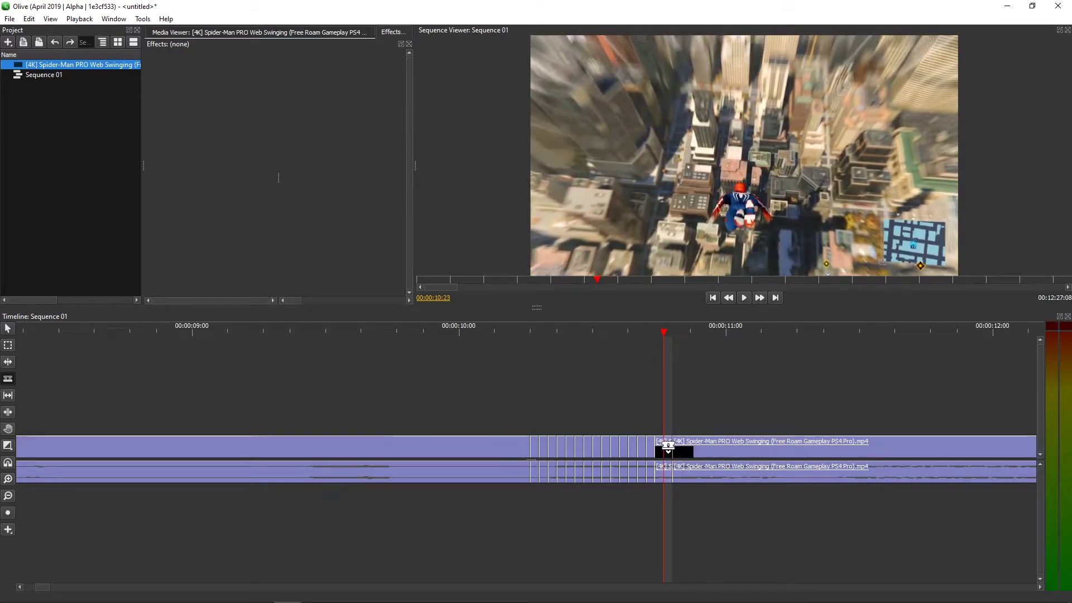
click(664, 445)
key(Right)
click(673, 445)
key(Right)
click(684, 444)
key(Right)
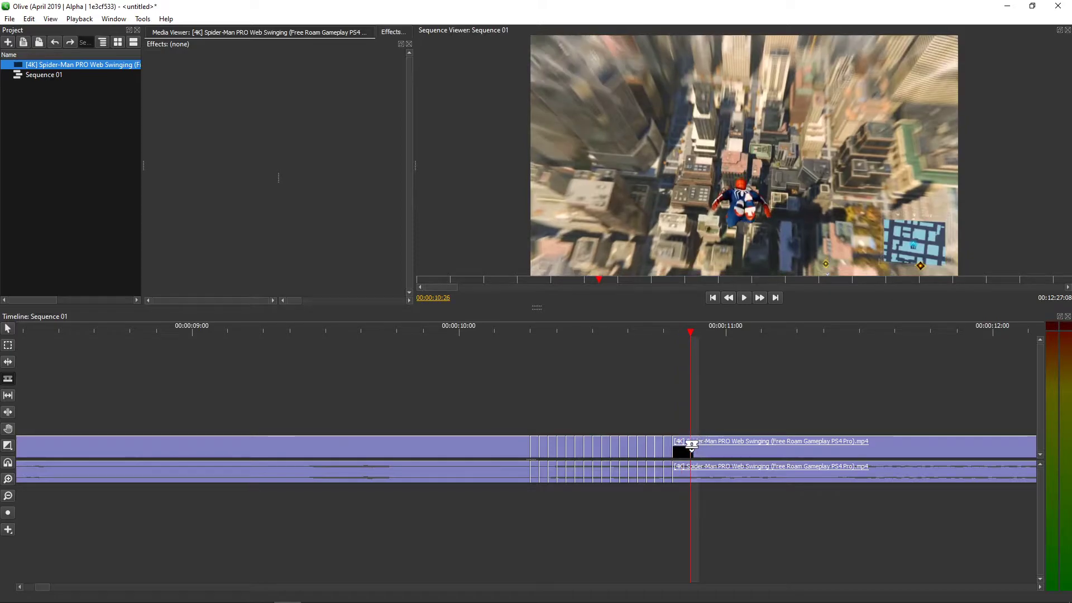
click(691, 444)
key(Right)
click(698, 445)
key(Right)
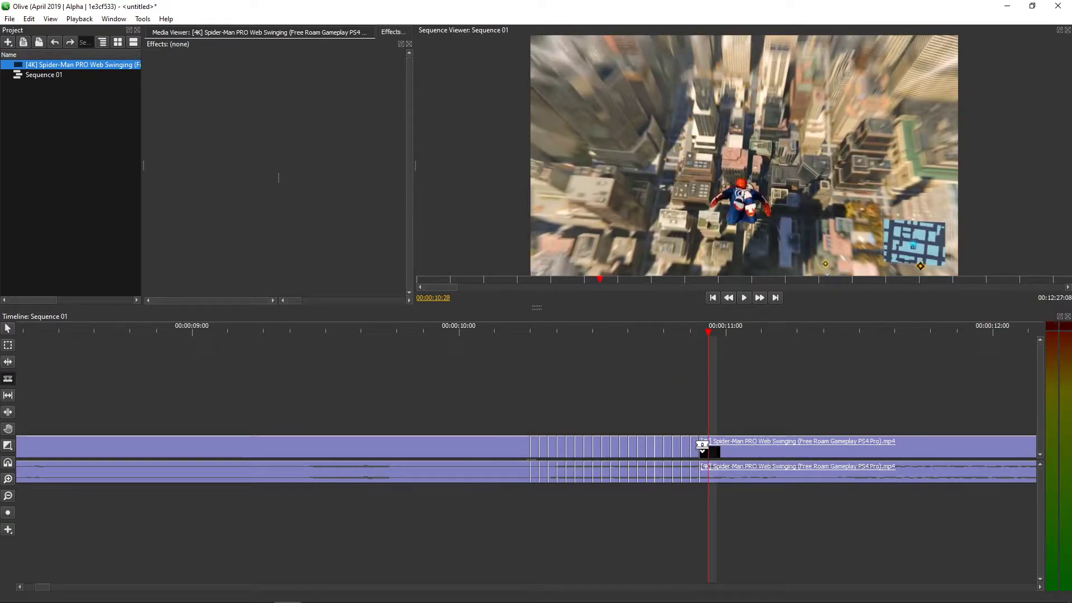
click(709, 445)
key(Right)
click(717, 445)
key(Right)
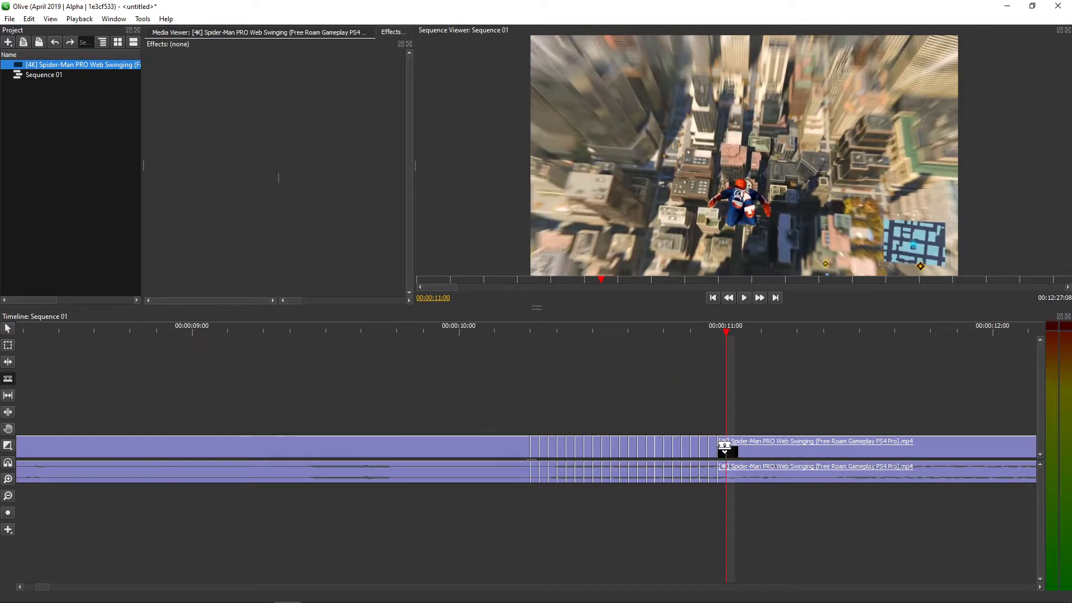
click(726, 445)
key(Right)
click(739, 446)
key(Right)
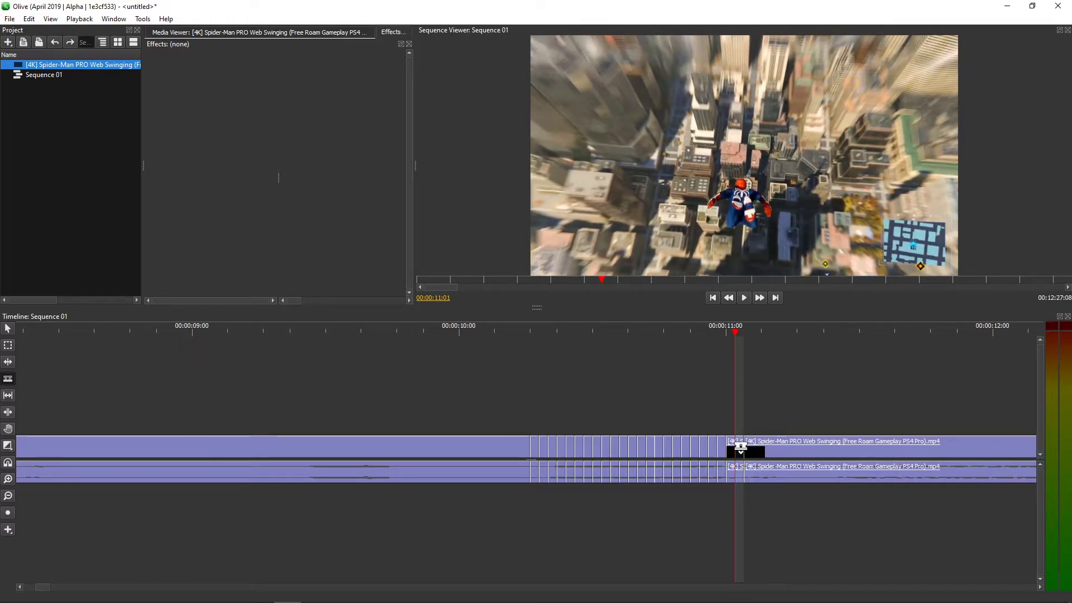
click(738, 447)
key(Right)
click(754, 446)
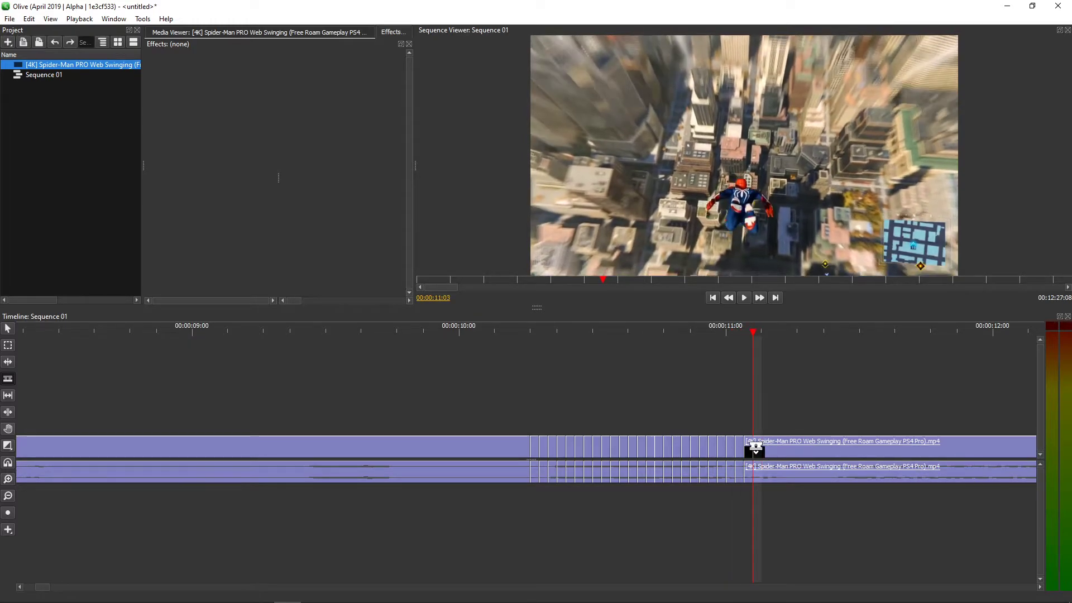
key(Right)
click(762, 447)
key(Right)
click(771, 446)
key(Right)
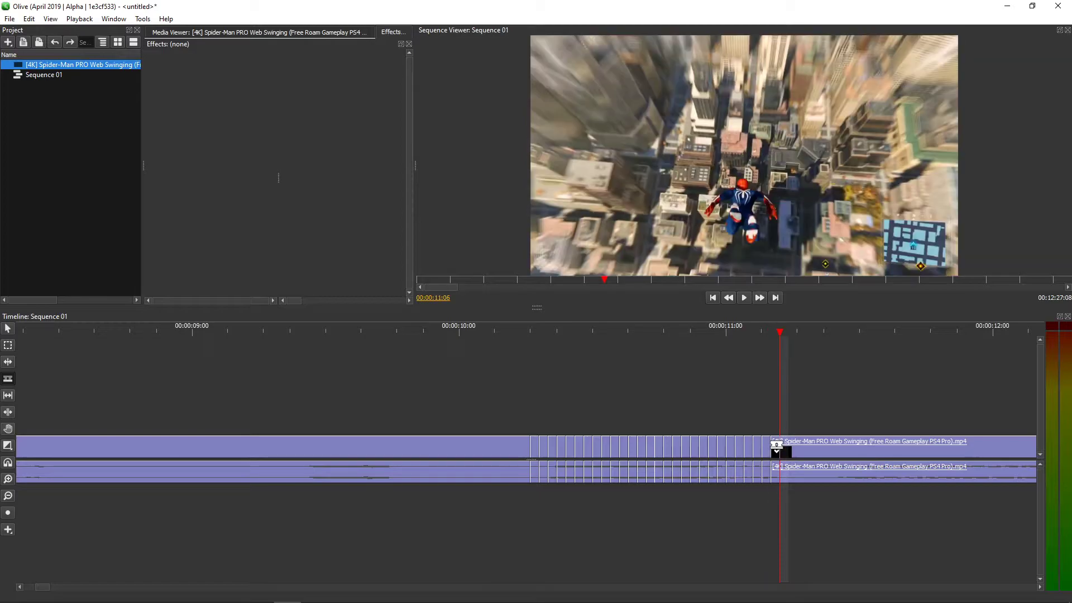
click(780, 446)
key(Right)
click(789, 447)
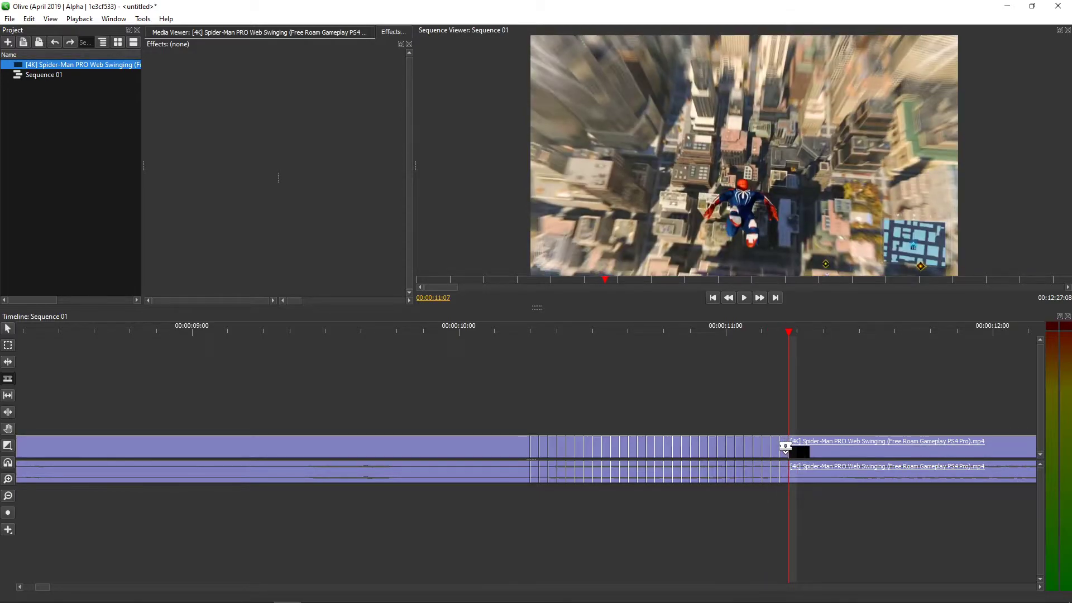
key(Right)
click(797, 446)
key(Right)
click(806, 446)
key(Right)
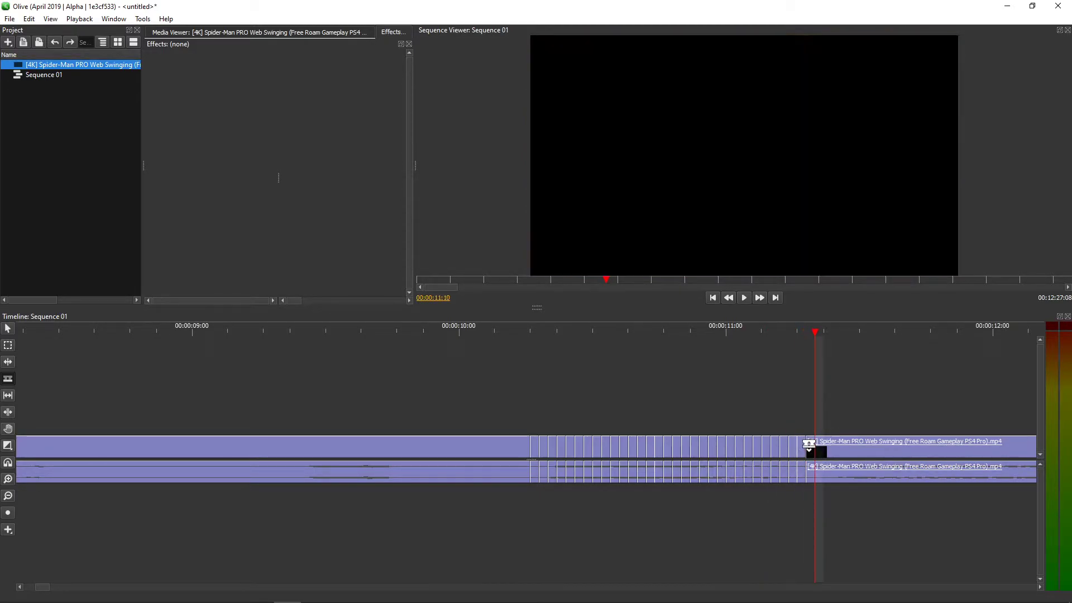
click(815, 447)
key(Right)
Finish the frame-by-frame slices, making the last cut at 00:00:11:26.
key(Right)
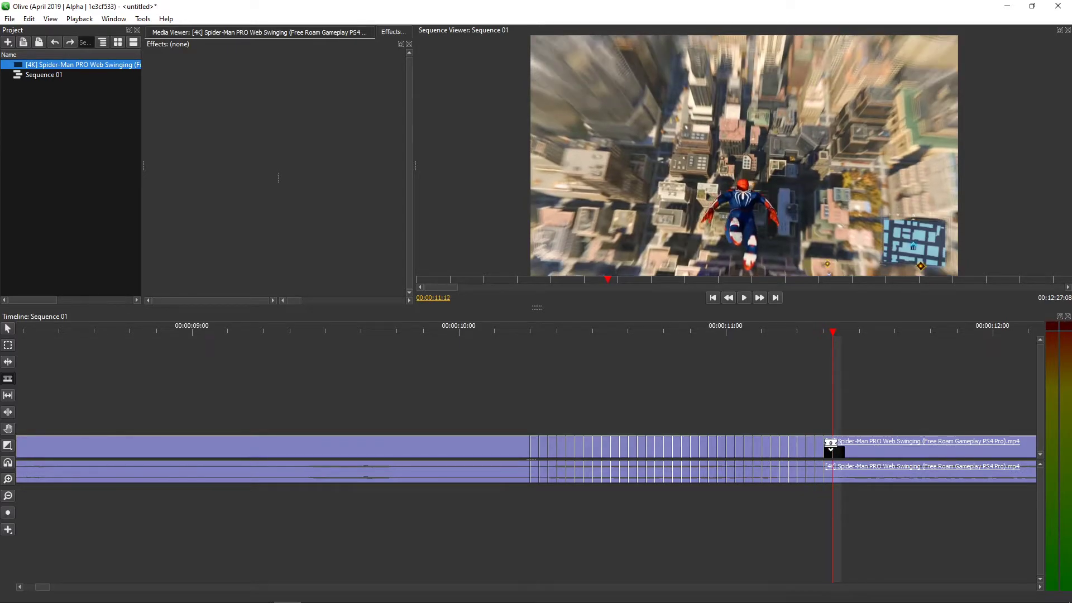
click(834, 446)
key(Right)
click(842, 447)
key(Right)
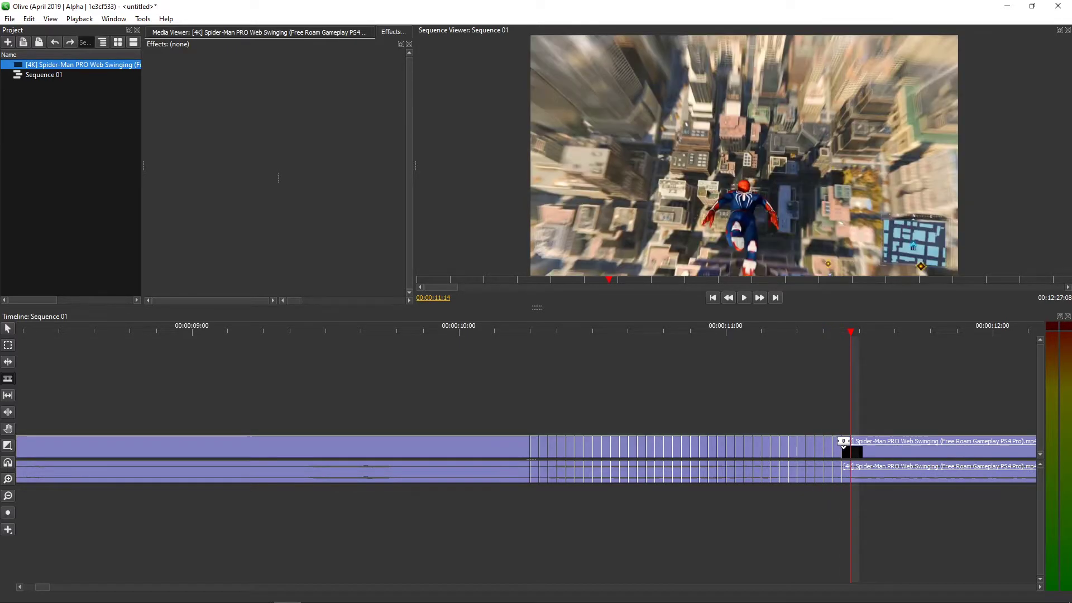
click(851, 447)
key(Right)
click(860, 446)
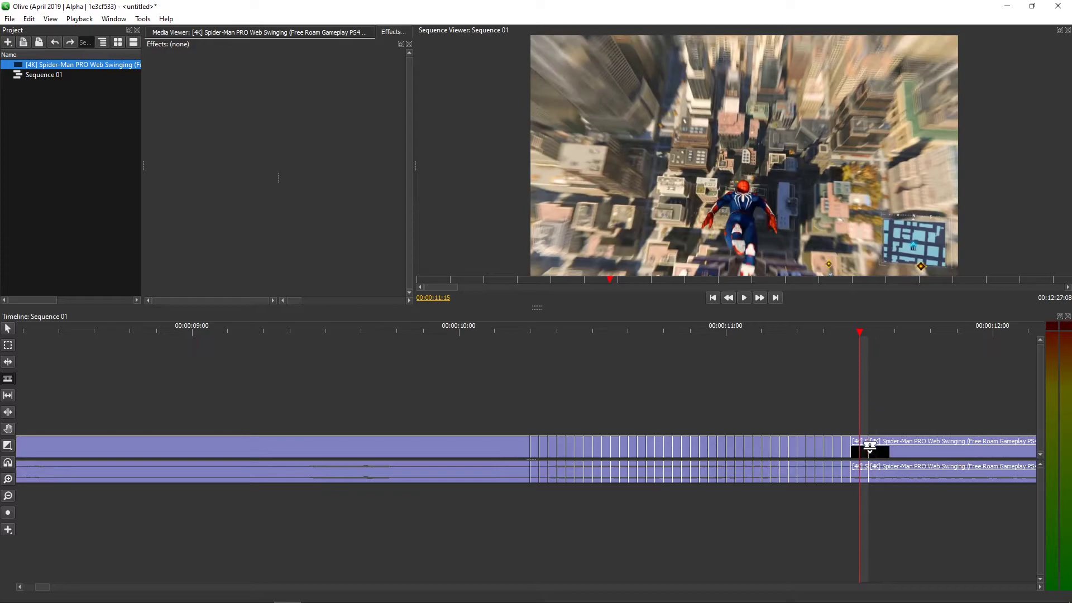
key(Right)
click(869, 446)
key(Right)
click(878, 447)
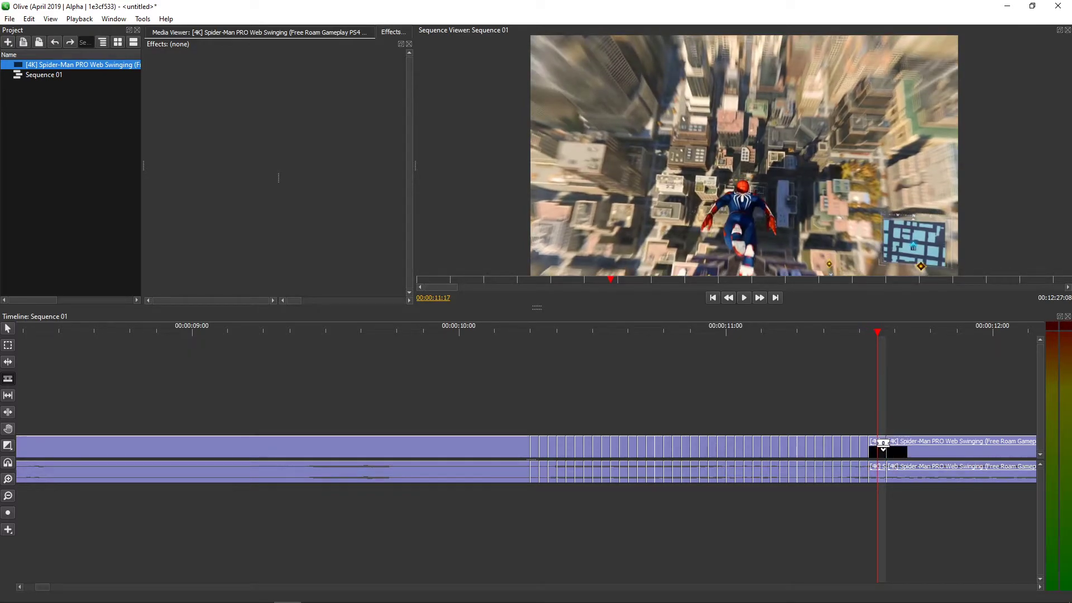
key(Right)
click(887, 447)
key(Right)
key(Right)
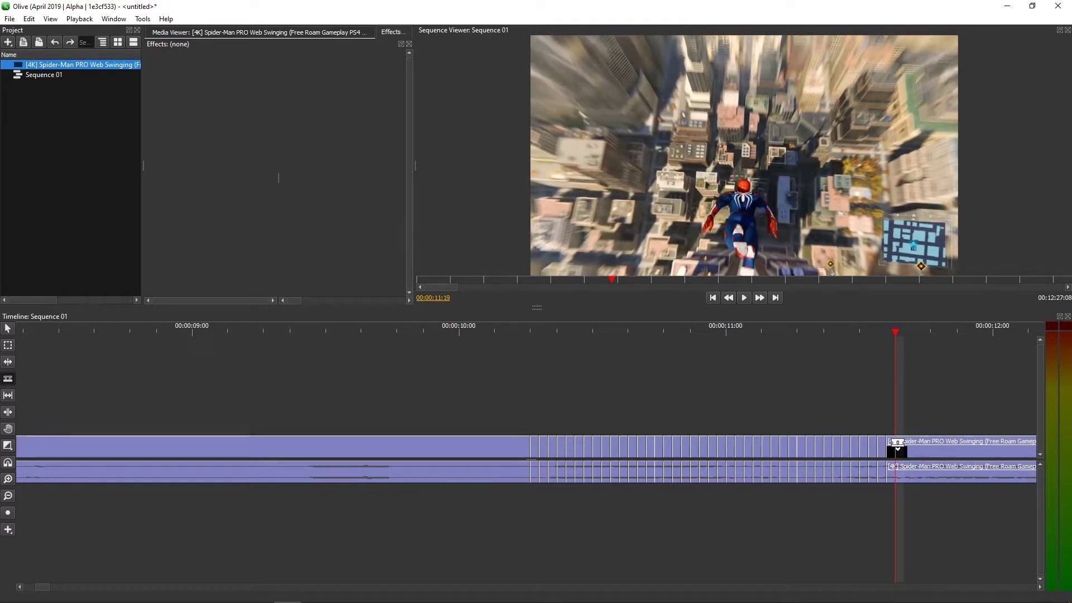
click(896, 447)
click(905, 447)
click(913, 447)
key(Right)
key(Right)
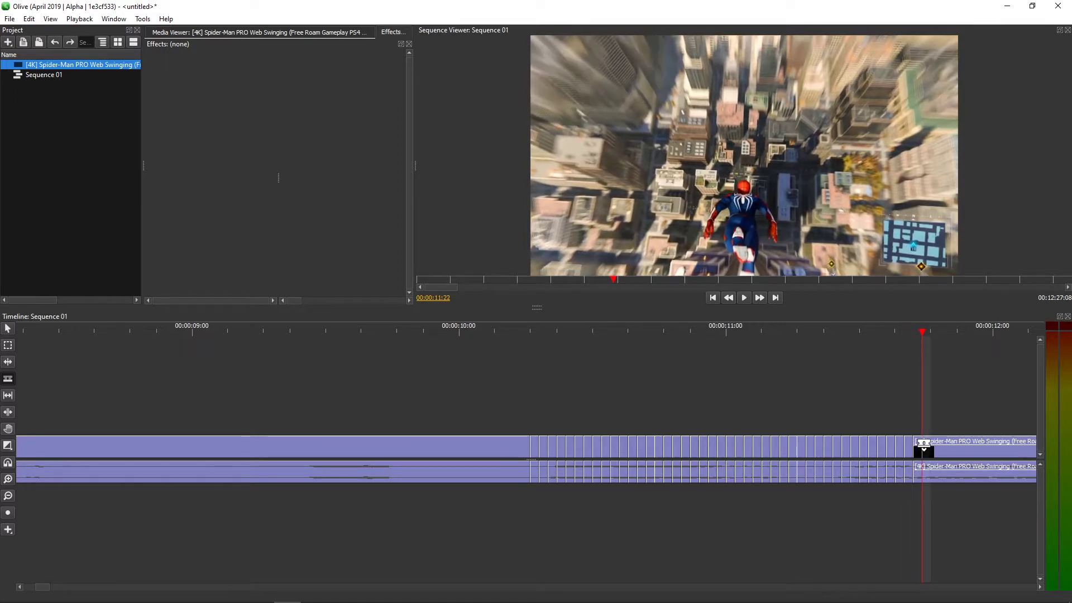
click(923, 446)
key(Right)
click(931, 446)
key(Right)
click(939, 446)
key(Right)
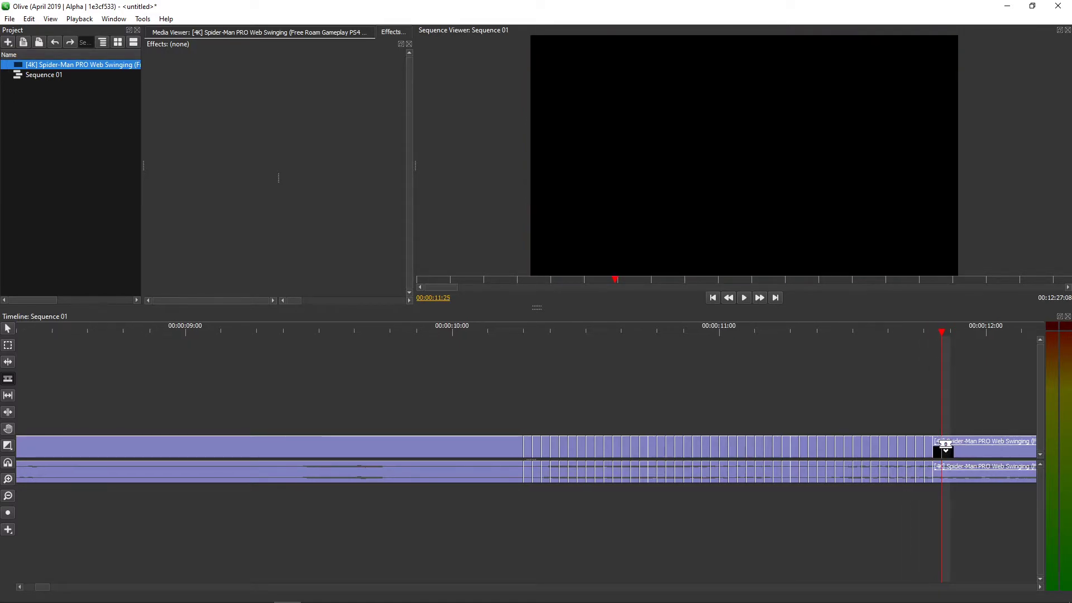
click(942, 447)
key(Right)
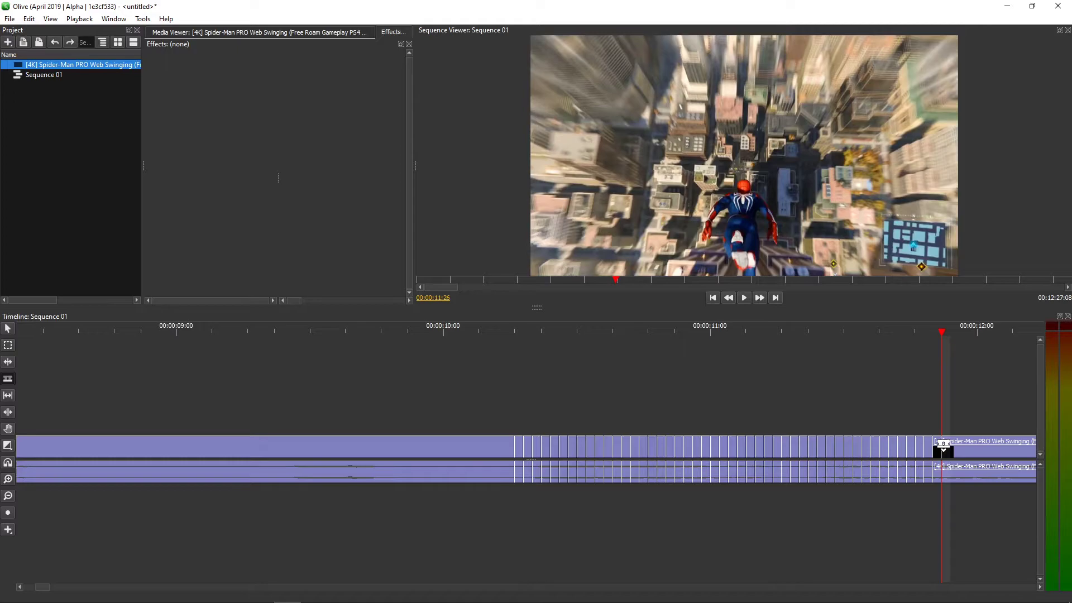
click(942, 447)
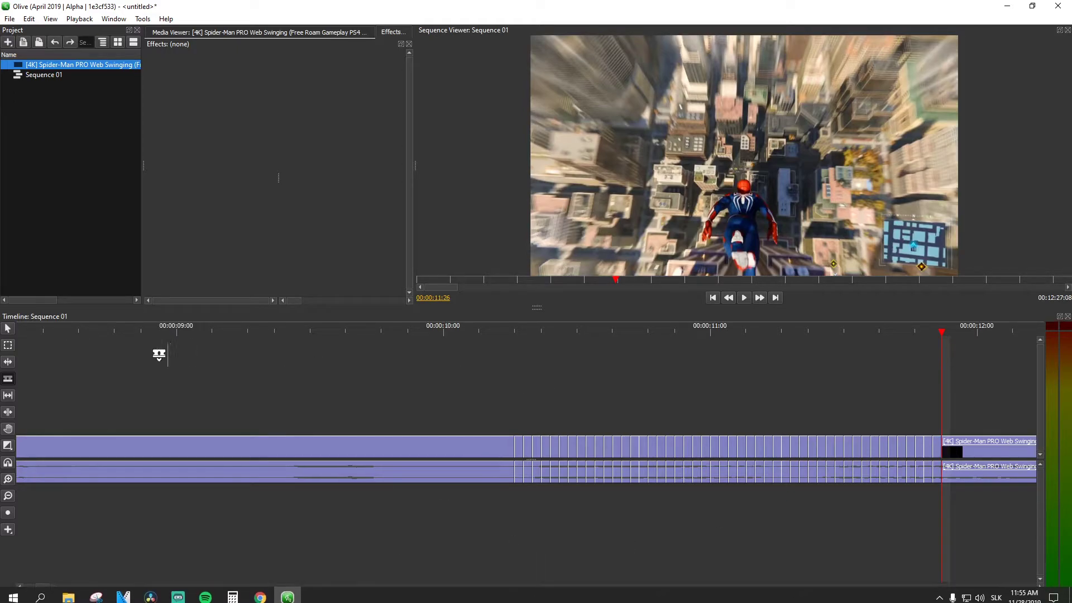
Switch to the Pointer tool and select alternate one-frame slices, deselecting a wrongly chosen one.
click(8, 328)
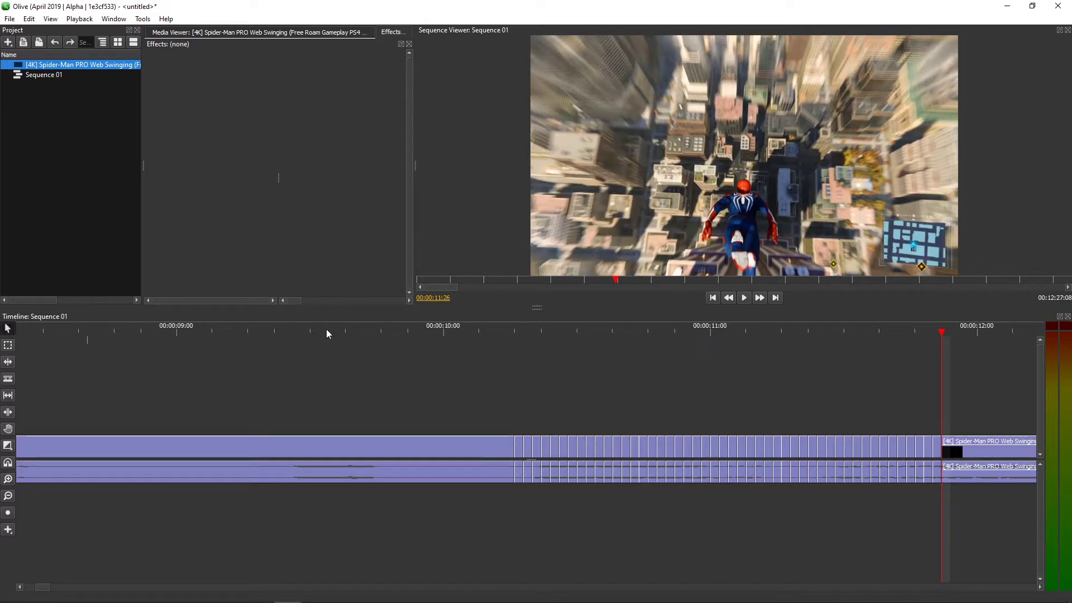
click(530, 450)
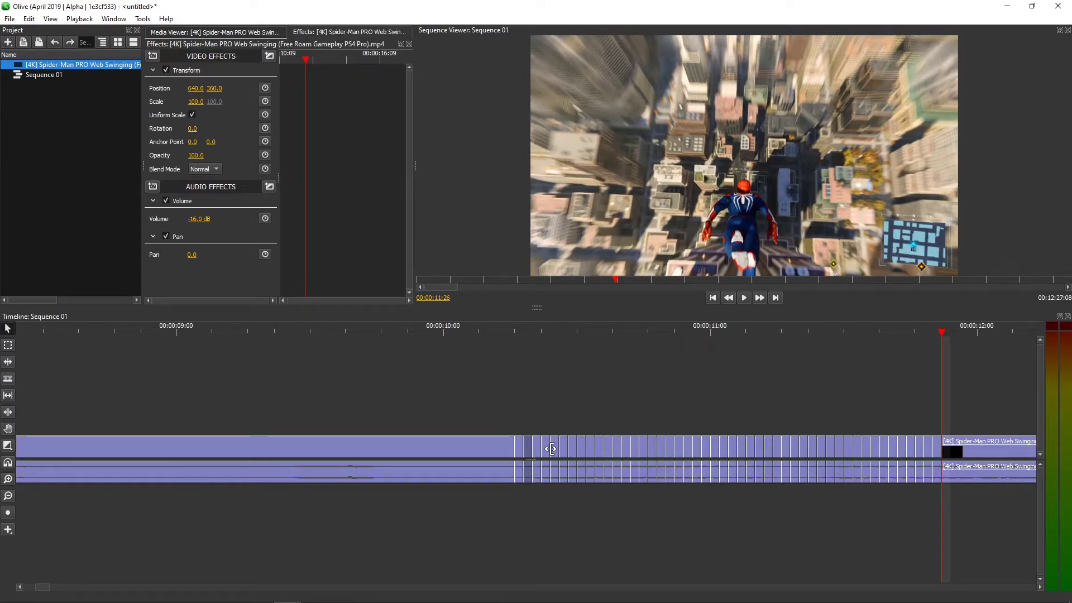
shift+click(546, 451)
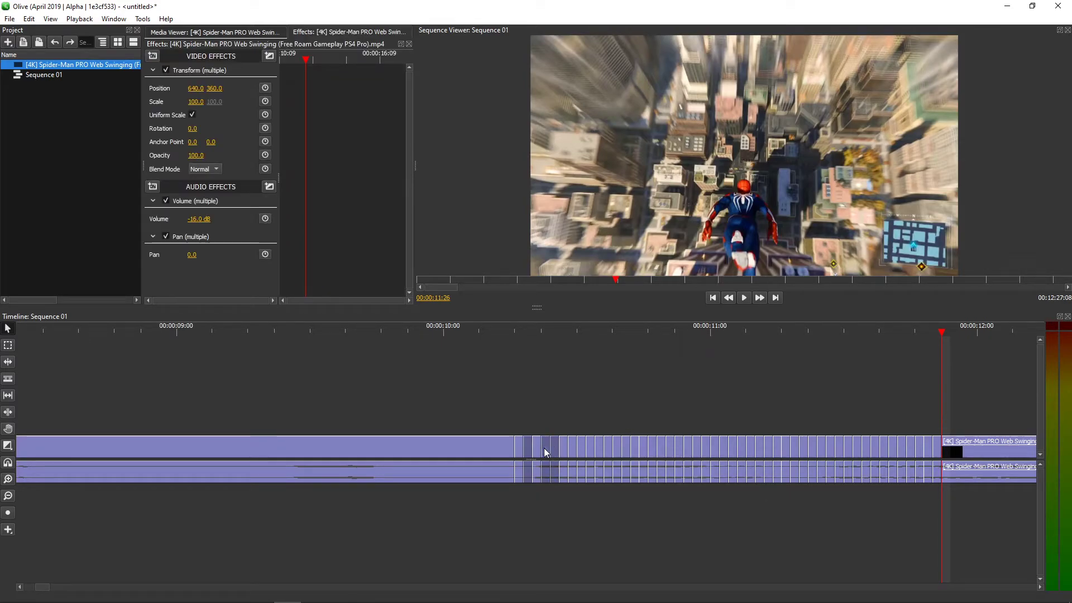
shift+click(564, 451)
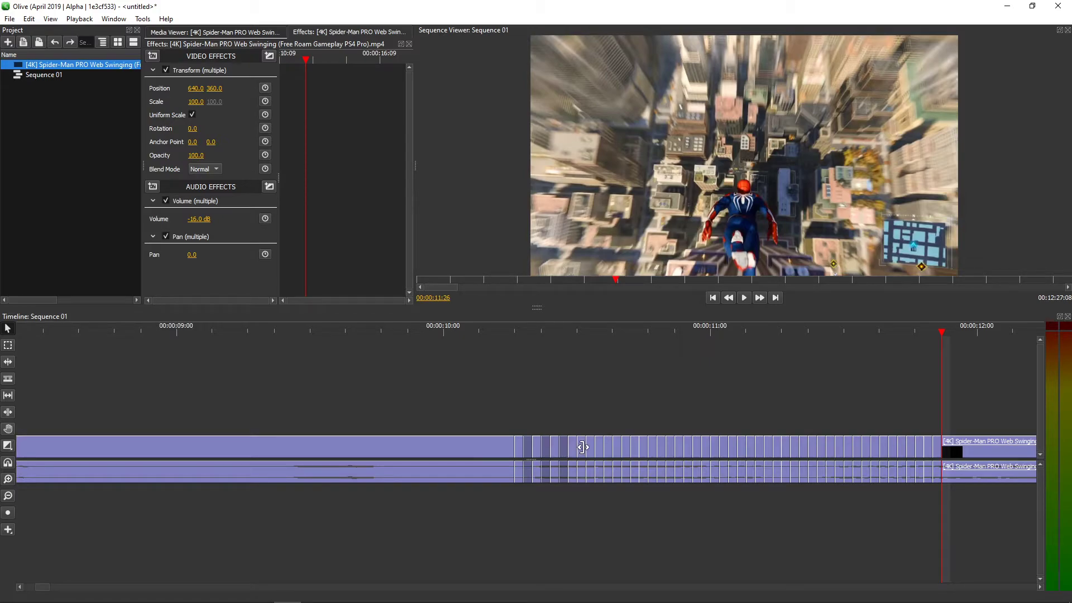
shift+click(582, 451)
shift+click(581, 451)
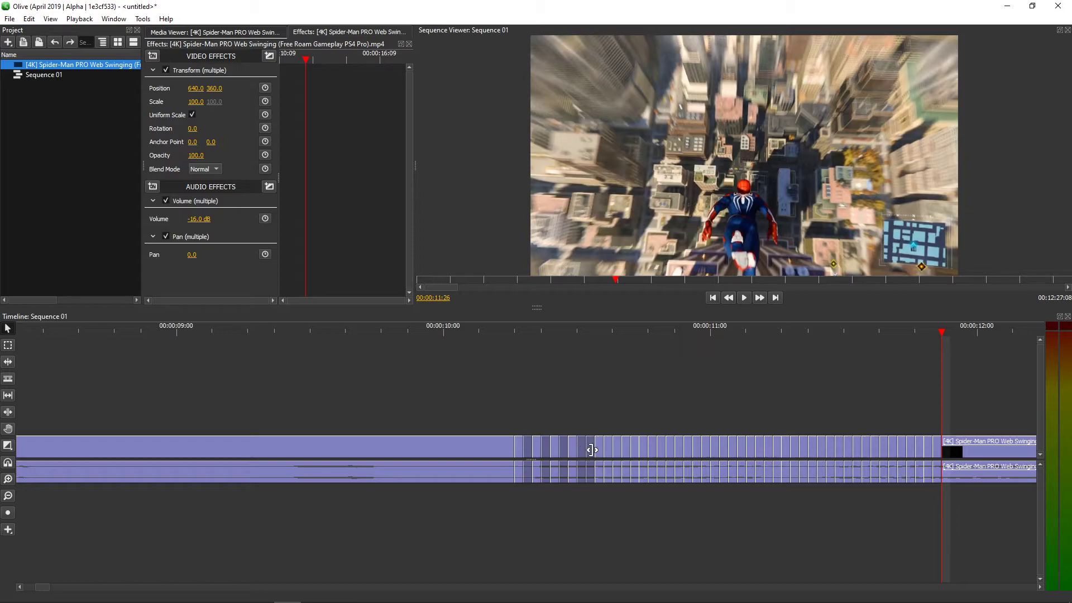
shift+click(590, 451)
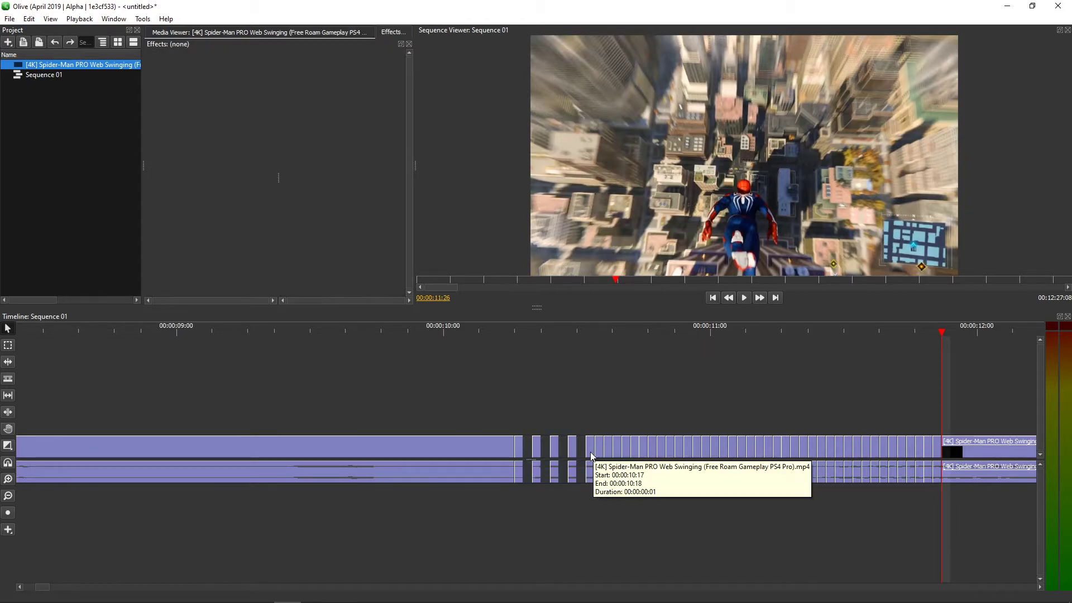
Delete every other one-frame slice, one at a time, from the start of the middle stretch.
click(595, 451)
key(Delete)
click(616, 450)
key(Delete)
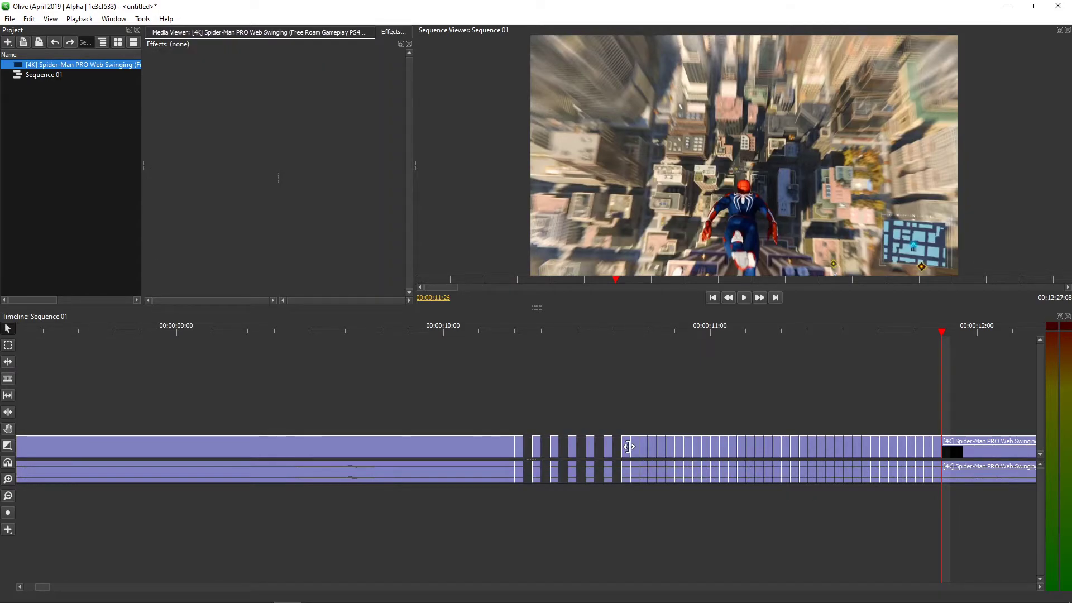
click(634, 449)
key(Delete)
click(650, 446)
key(Delete)
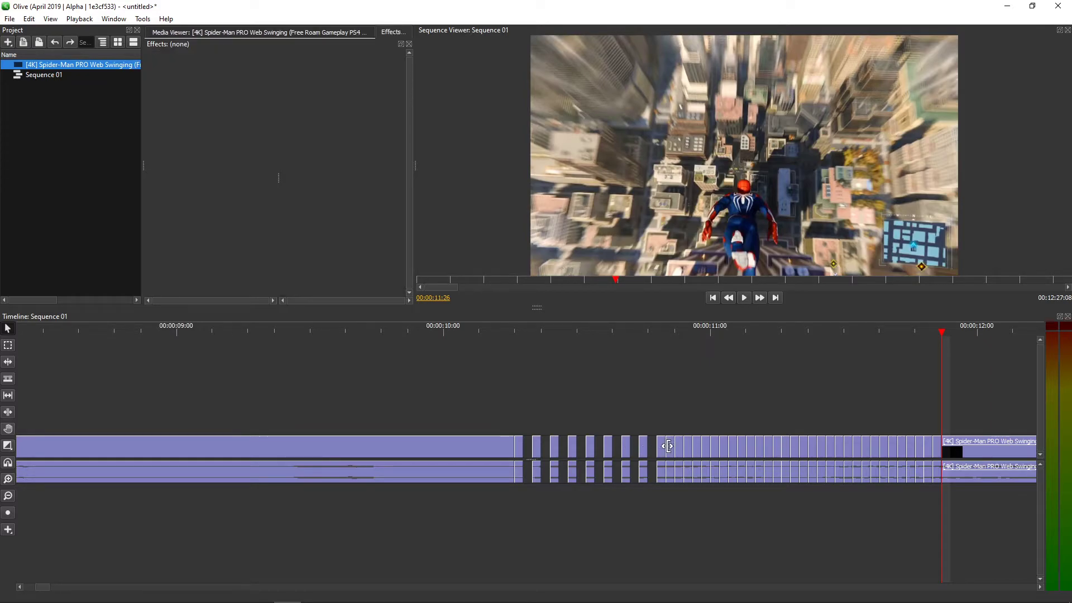
click(668, 449)
key(Delete)
click(687, 450)
key(Delete)
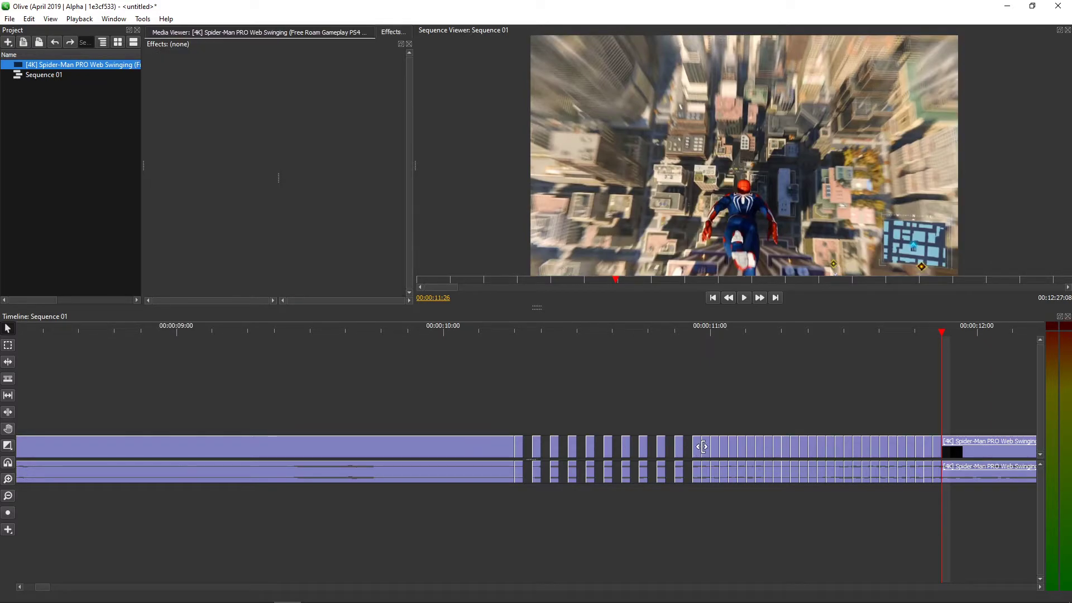
click(706, 450)
key(Delete)
click(733, 449)
key(Delete)
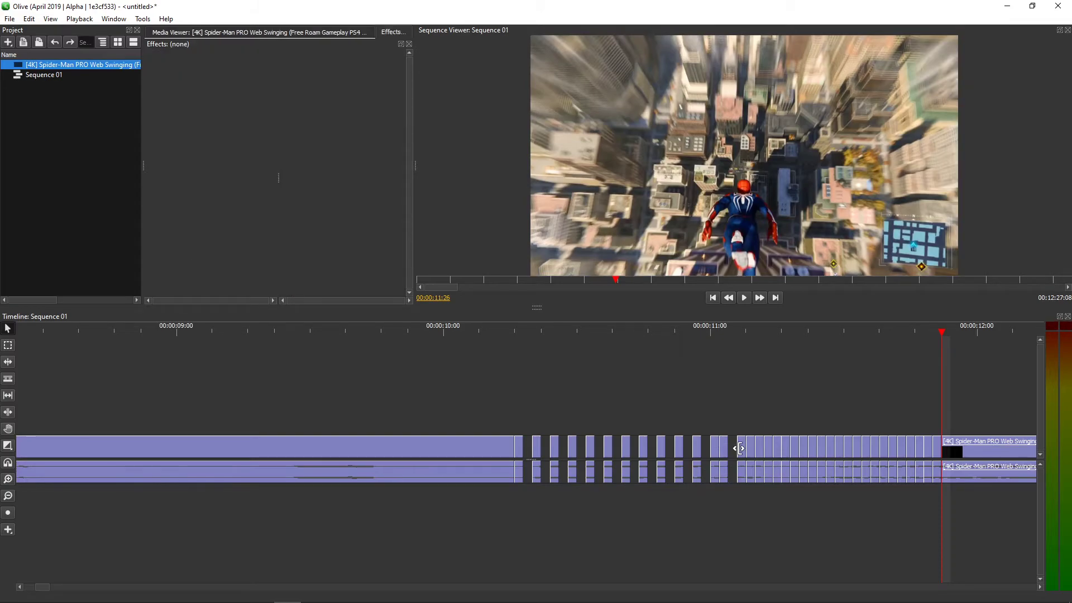
Undo a wrongly deleted slice, remove the correct one, and keep deleting alternate slices.
key(ctrl+z)
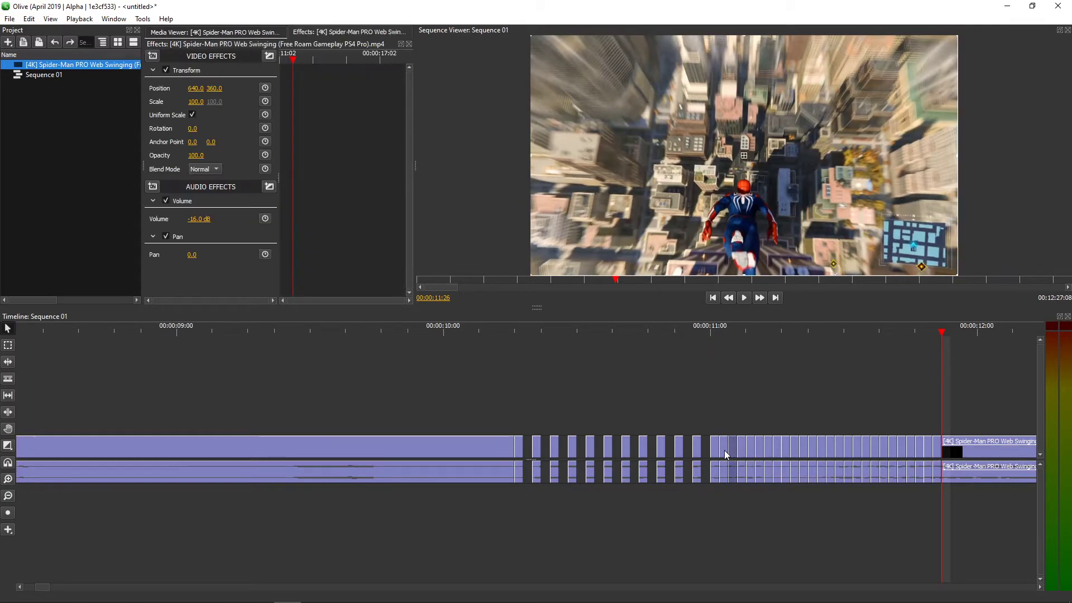
click(722, 448)
key(Delete)
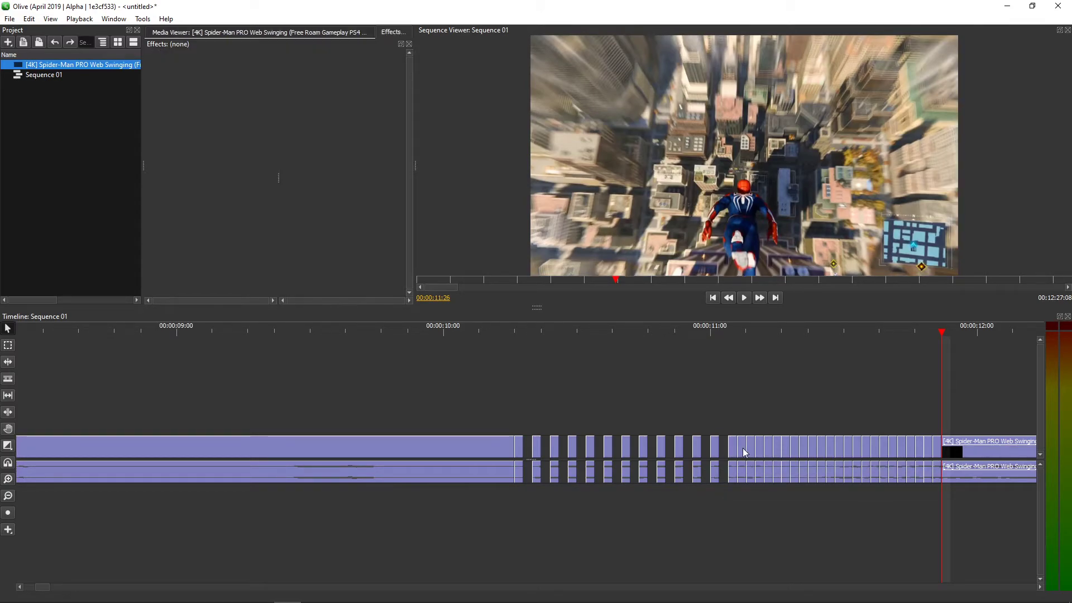
click(741, 445)
key(Delete)
click(761, 446)
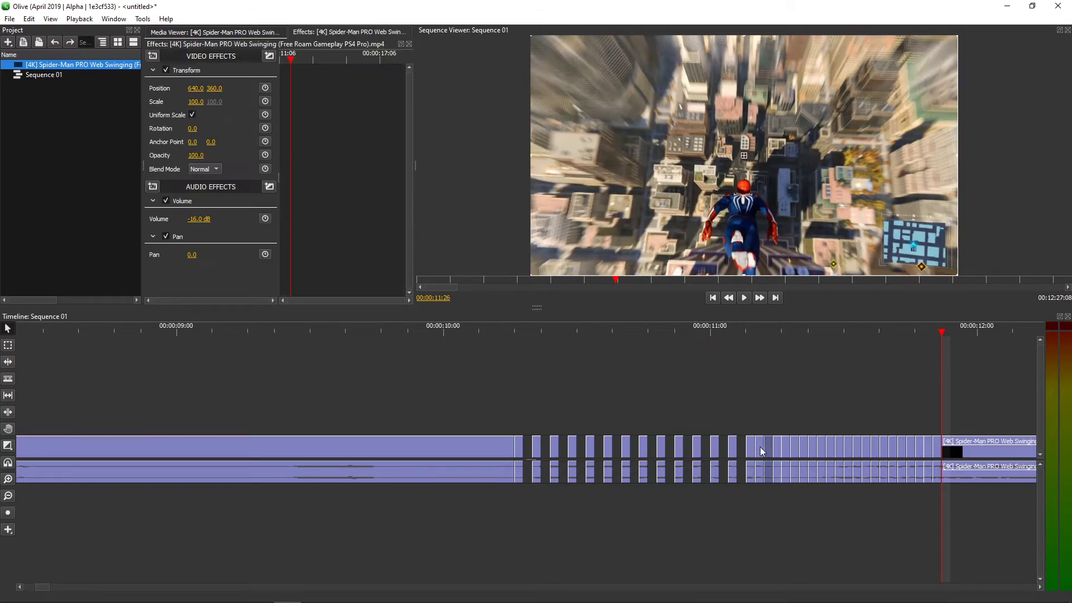
key(Delete)
click(775, 446)
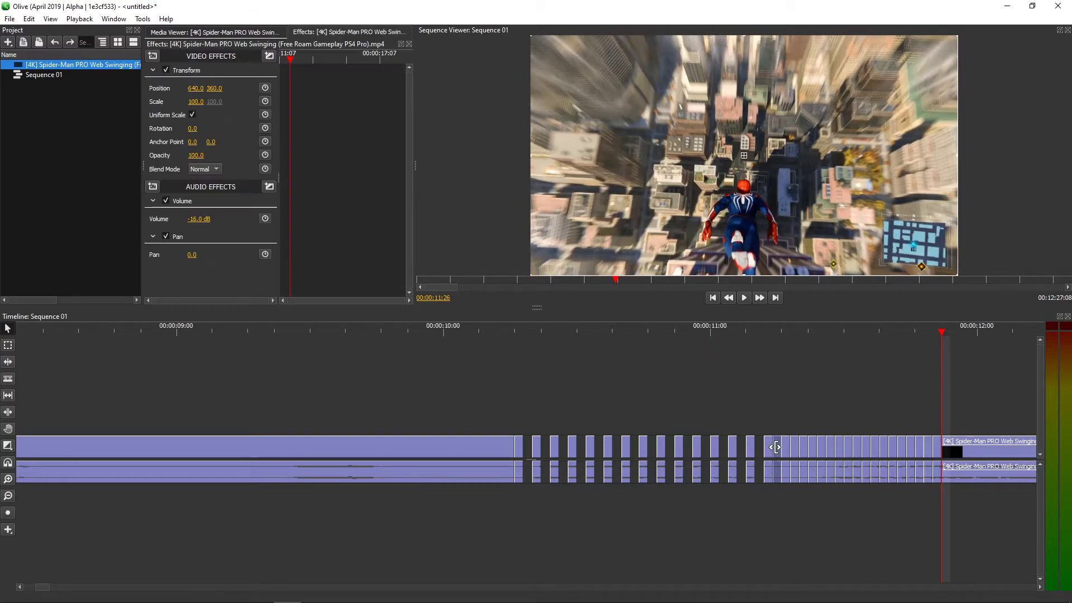
key(Delete)
Delete the remaining alternate slices through about 00:00:11:26, then return the playhead before the cuts.
click(793, 449)
key(Delete)
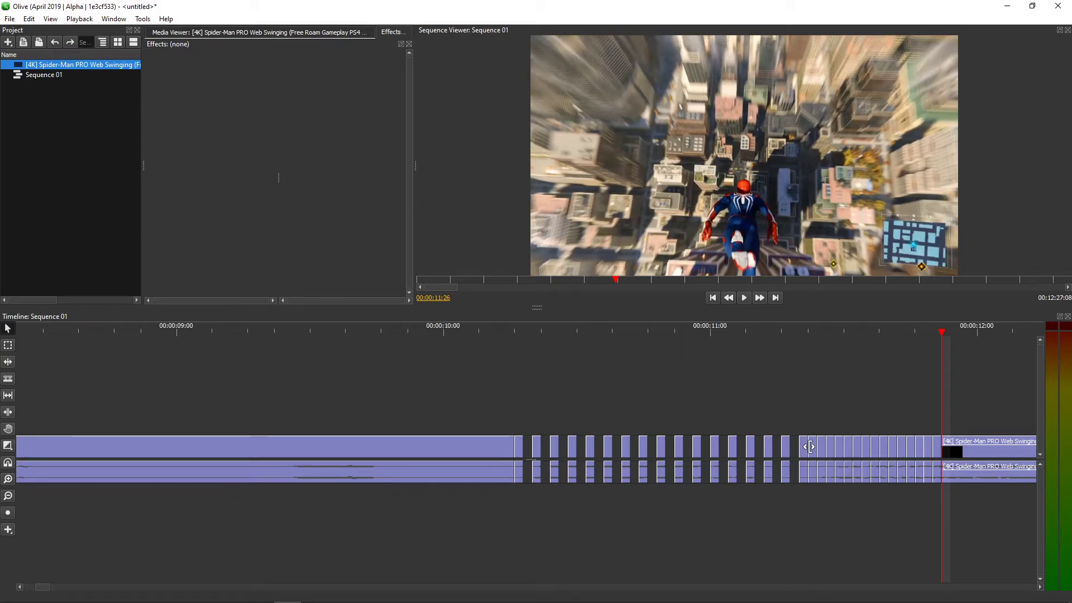
click(812, 446)
key(Delete)
click(830, 447)
key(Delete)
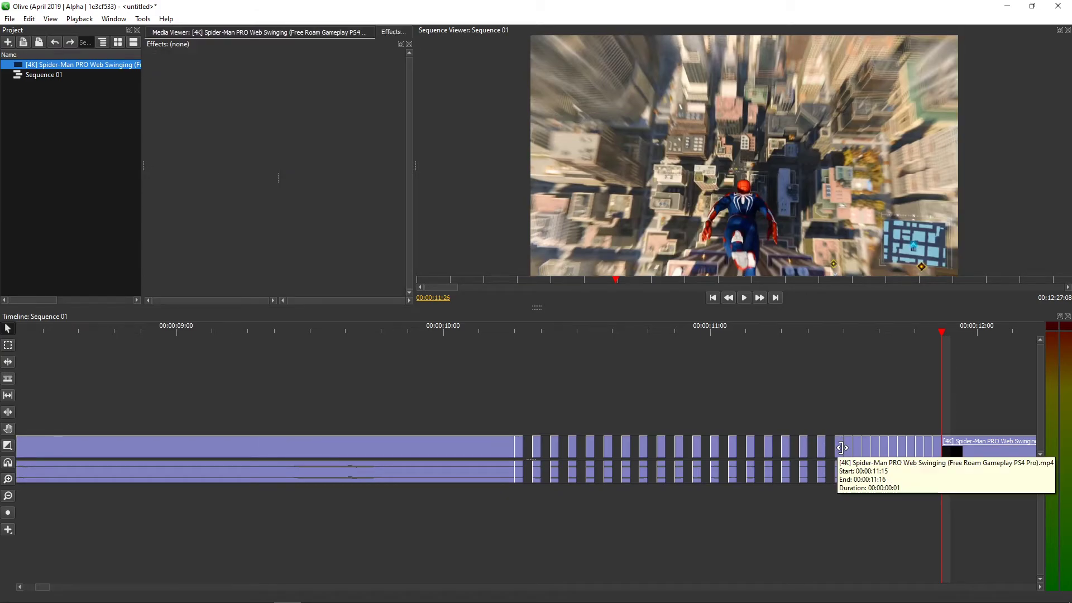
click(841, 447)
key(Delete)
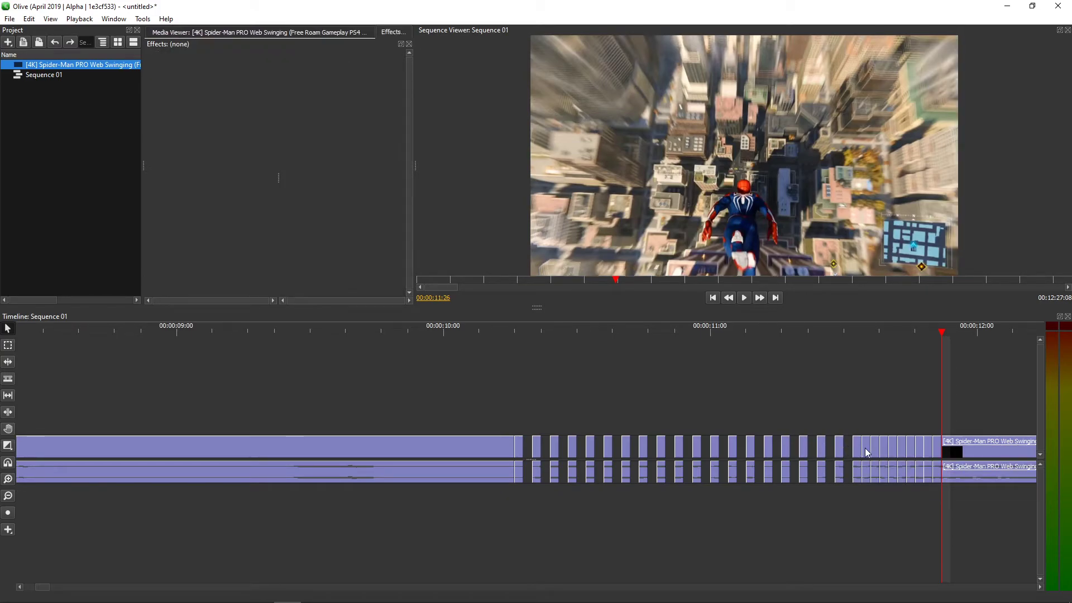
click(862, 447)
key(Delete)
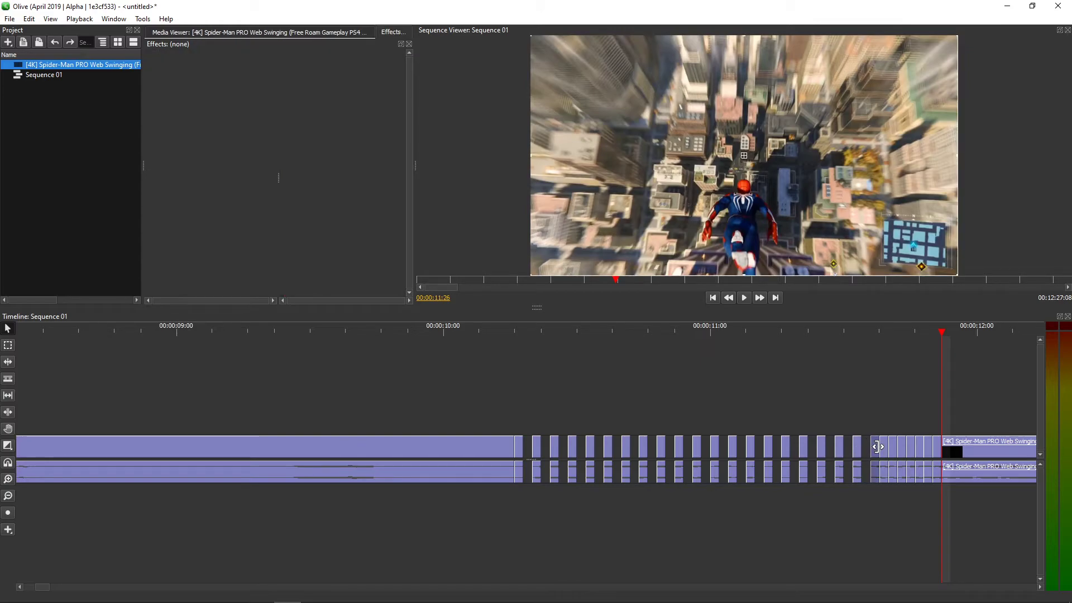
click(882, 447)
key(Delete)
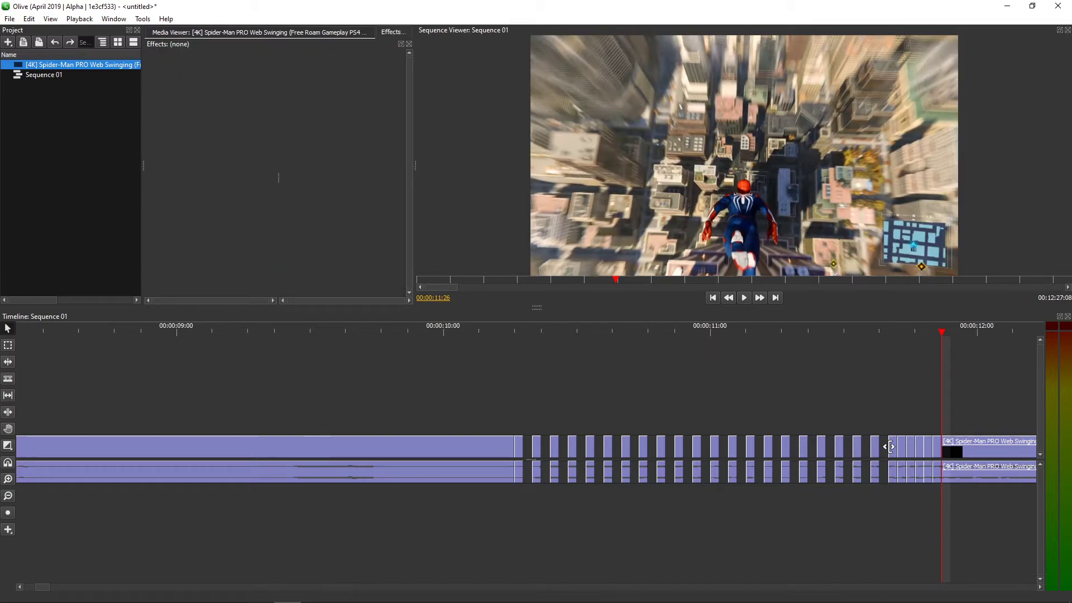
click(917, 447)
key(Delete)
click(934, 447)
key(Delete)
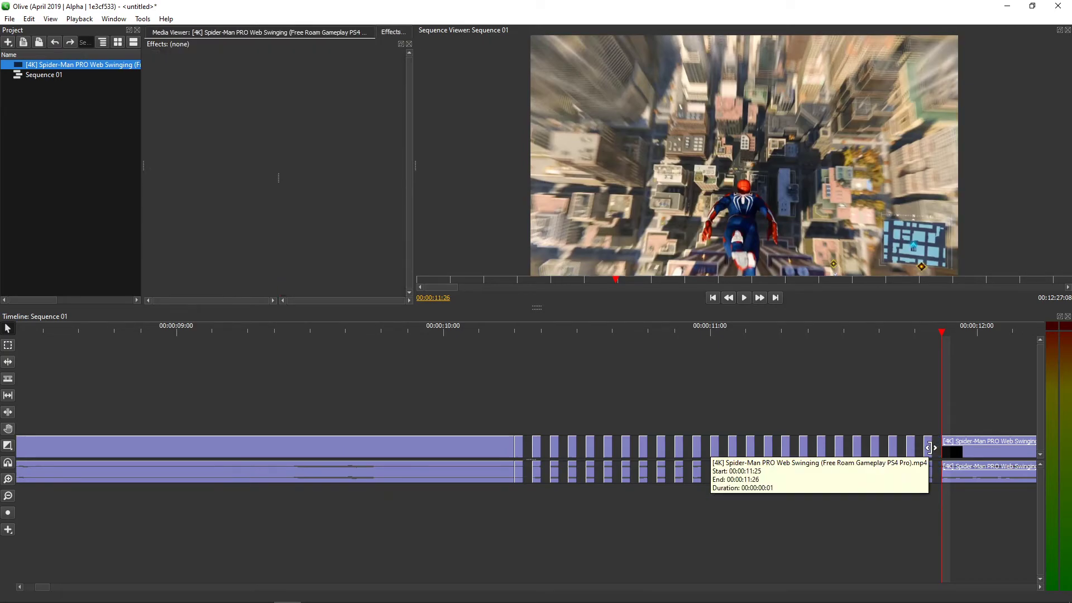
click(395, 333)
Play through the stutter gaps, zoom out to the whole sequence, and replay, stopping near 00:00:14:19.
key(space)
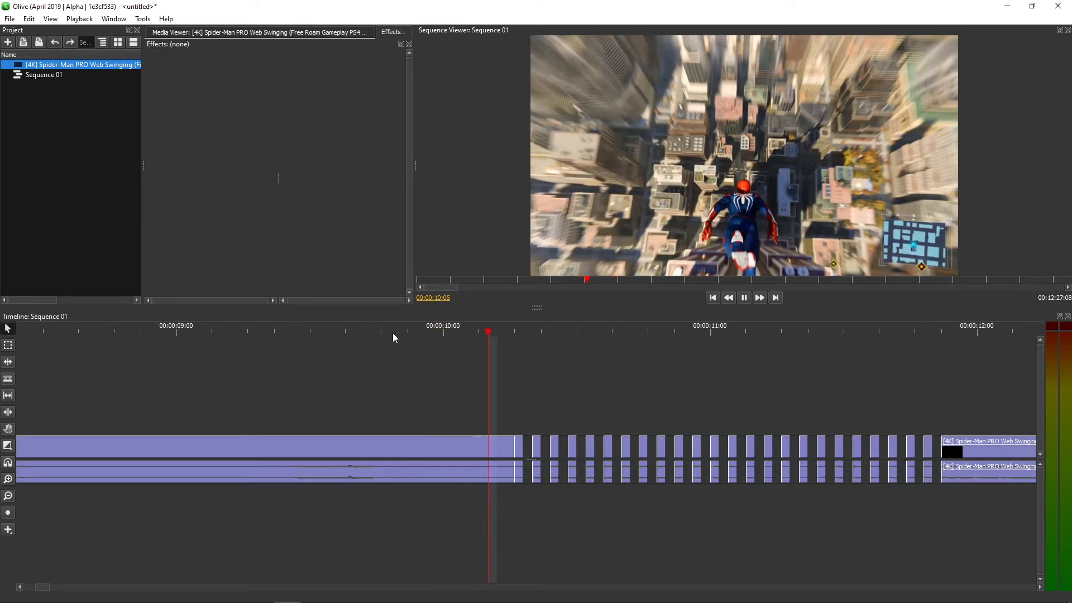
key(space)
key(backslash)
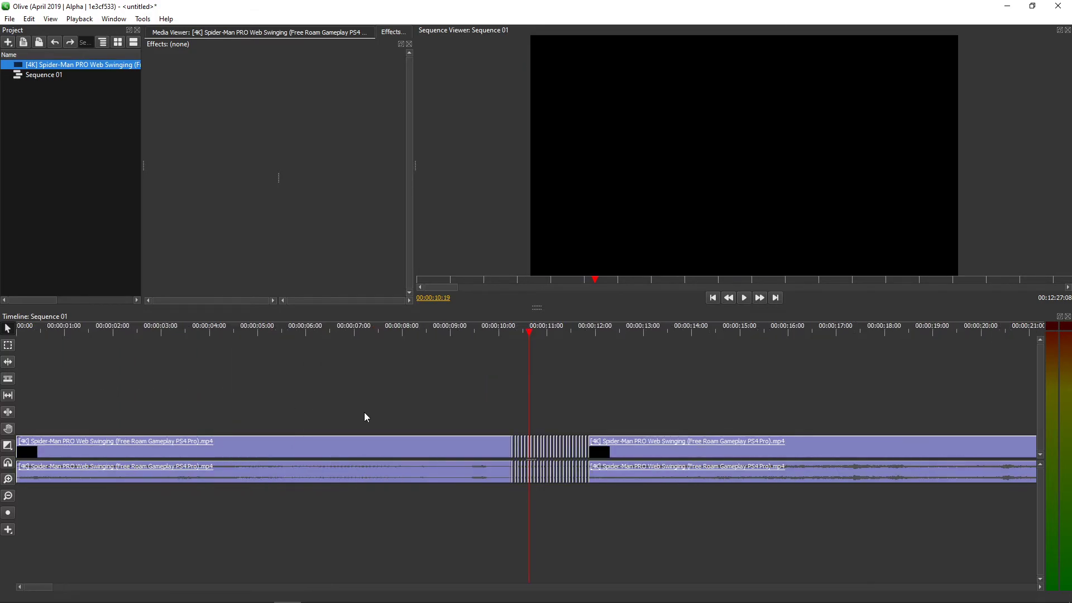
click(407, 476)
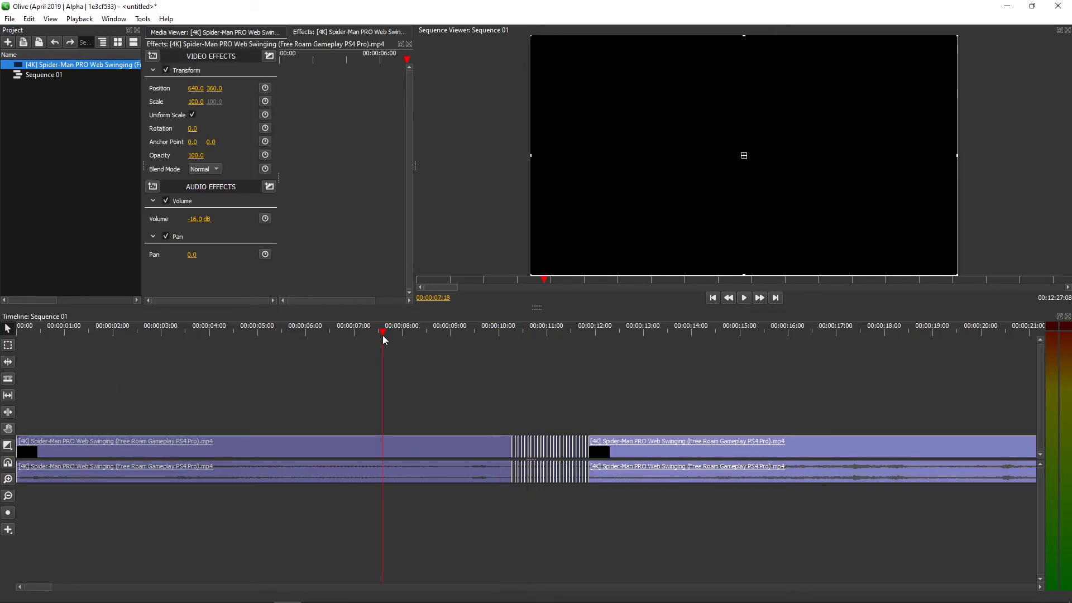
click(246, 333)
key(space)
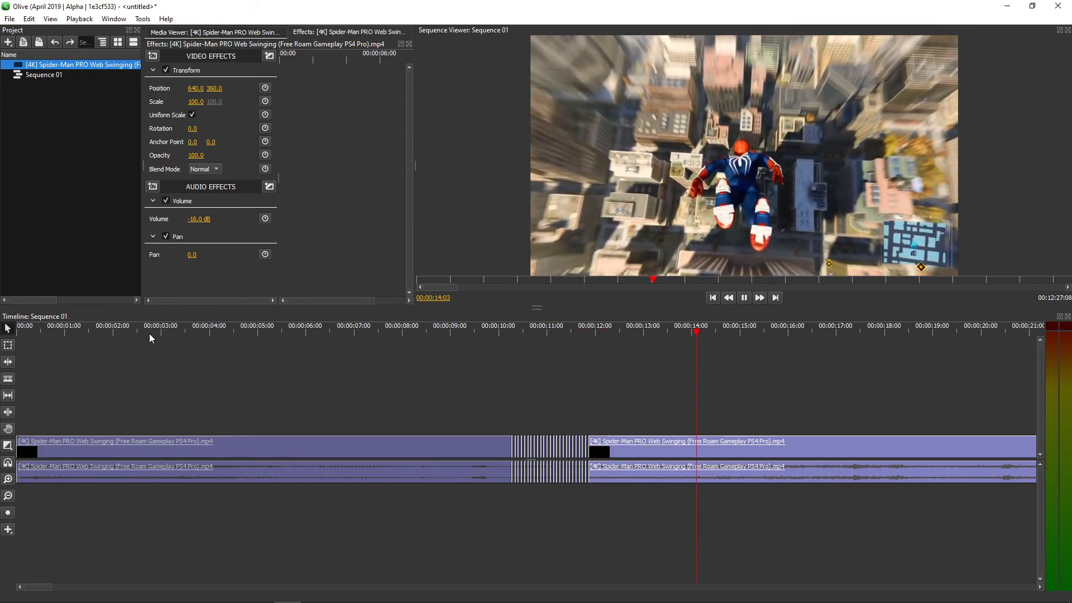
key(space)
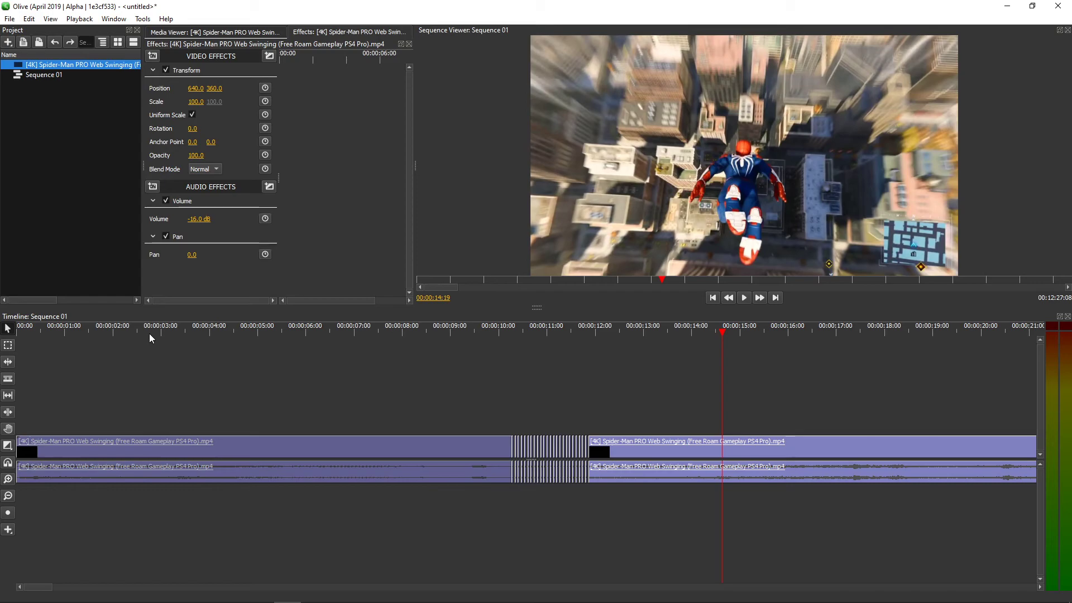